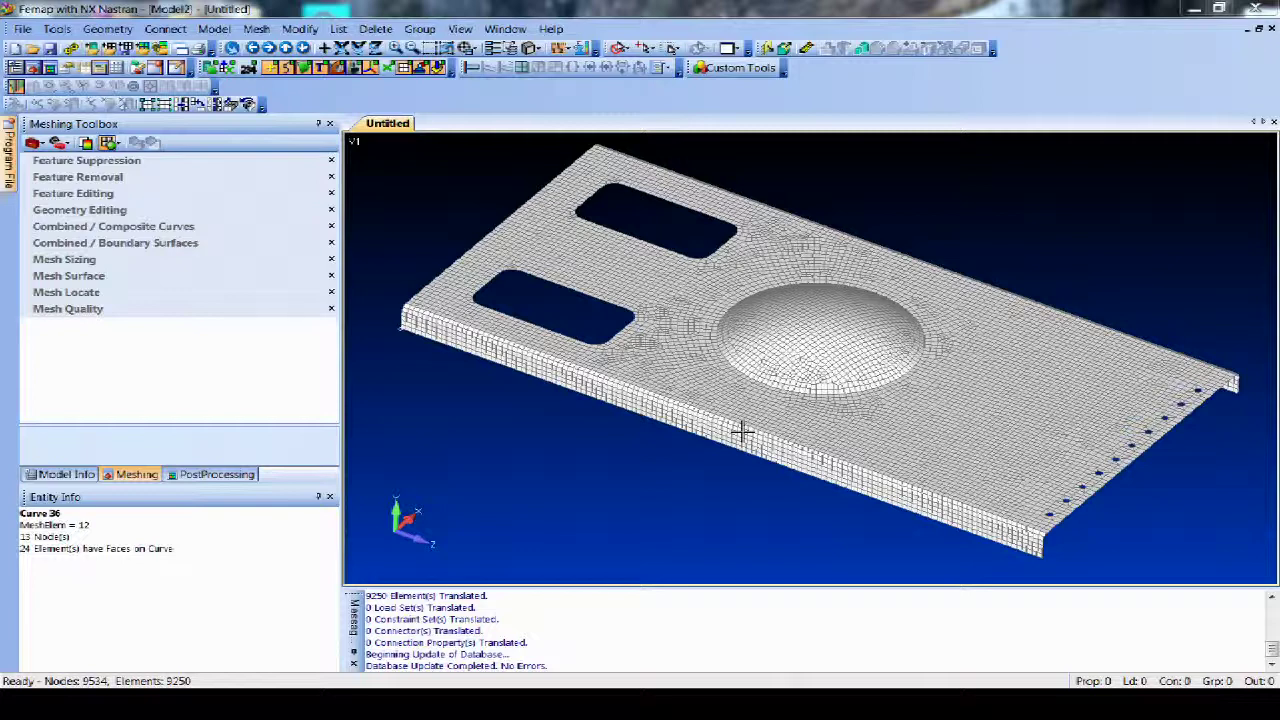
# Start converting mesh elements to a surface, selecting the elements by faces with the Adjacent Faces method.
pyautogui.moveTo(992, 329)
pyautogui.mouseDown(button='middle')
pyautogui.moveTo(989, 434)
pyautogui.moveTo(971, 429)
pyautogui.moveTo(1012, 318)
pyautogui.mouseUp(button='middle')
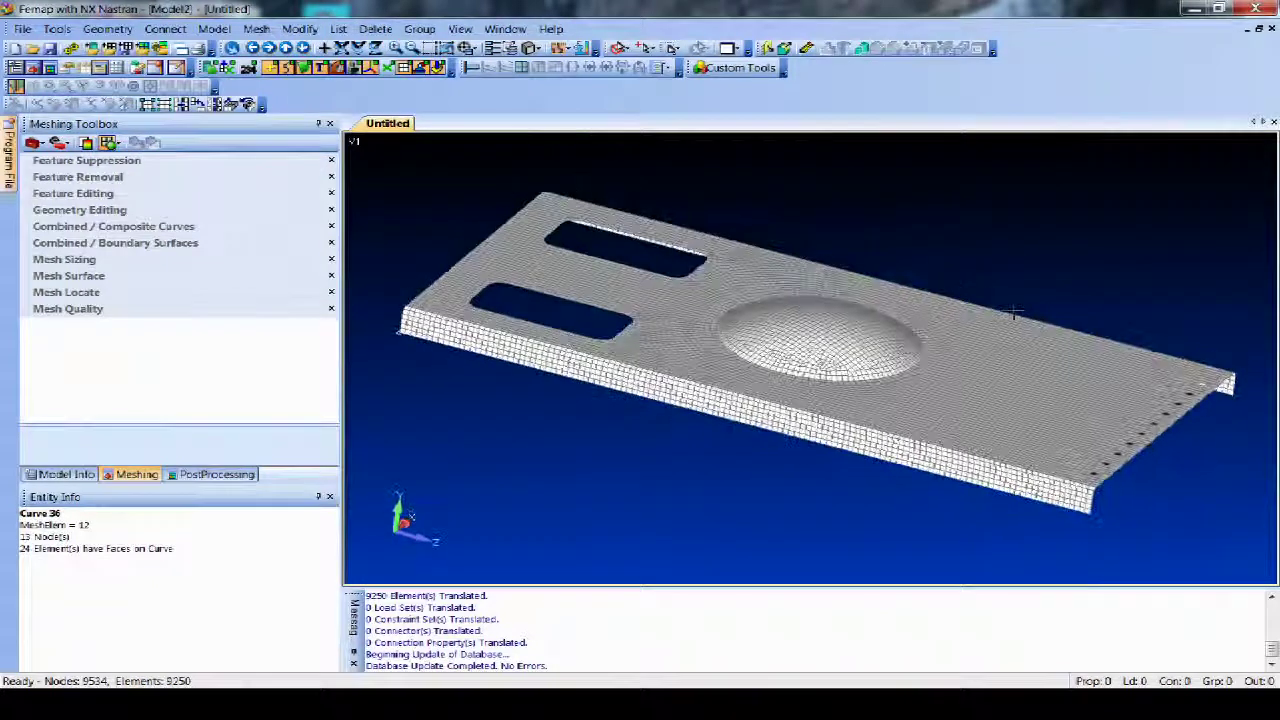
pyautogui.moveTo(917, 516); pyautogui.dragTo(877, 508, button='middle')
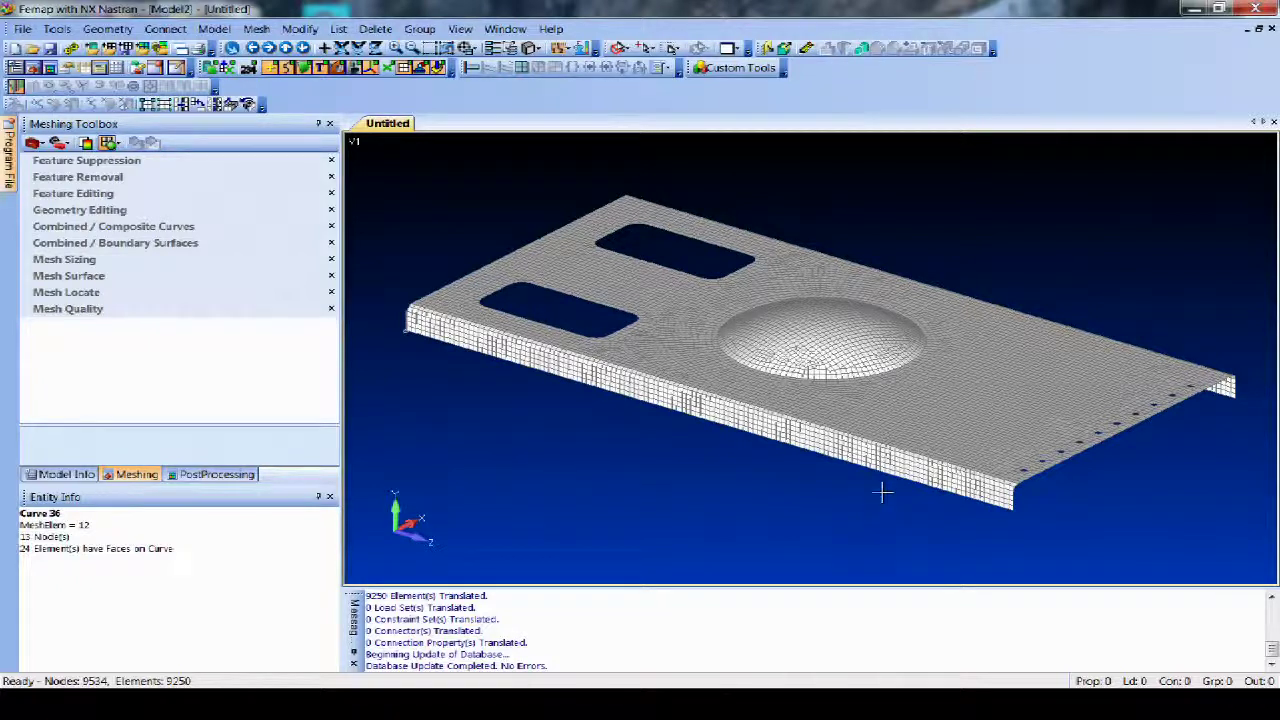
pyautogui.moveTo(1012, 494); pyautogui.dragTo(945, 451, button='middle')
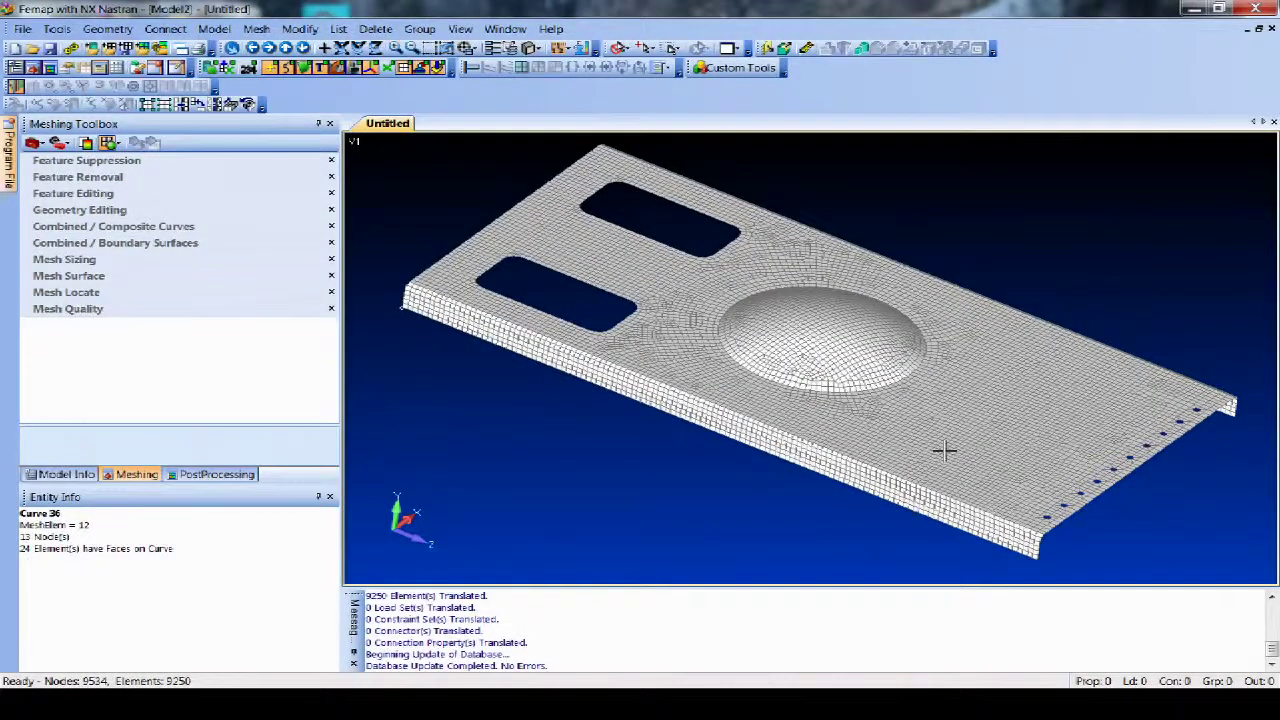
pyautogui.click(115, 29)
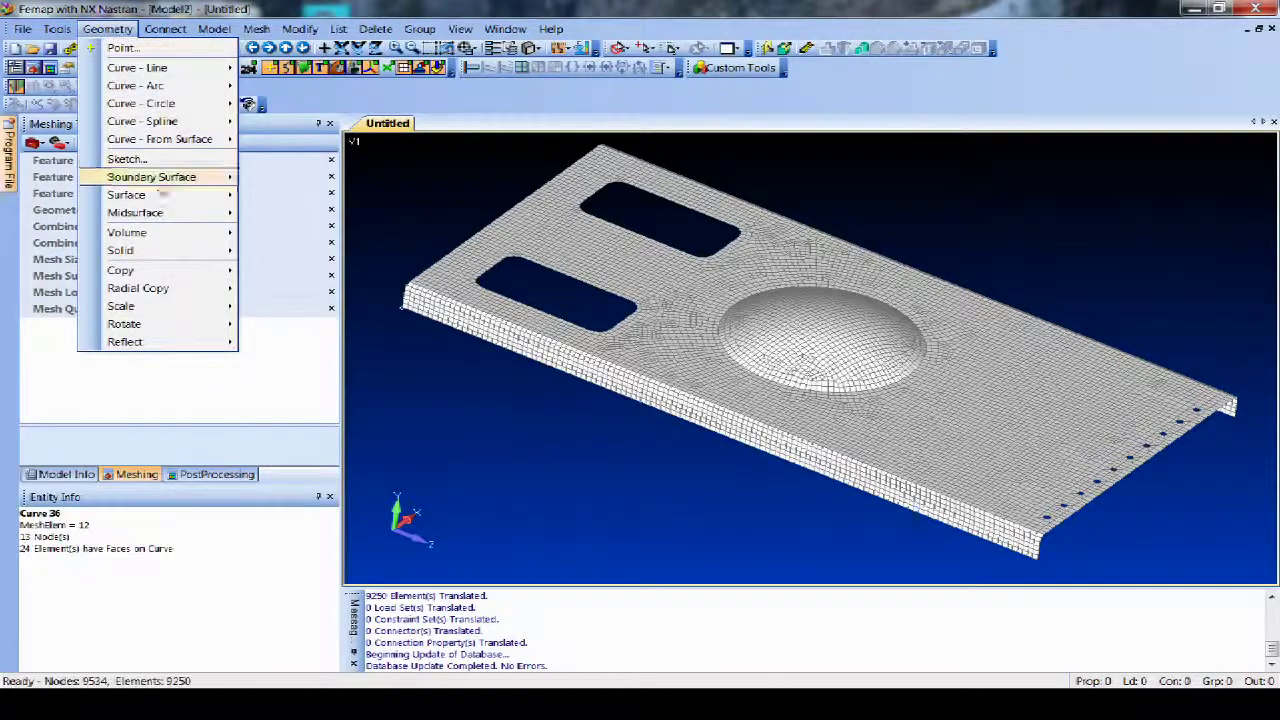
pyautogui.moveTo(162, 198)
pyautogui.click(374, 477)
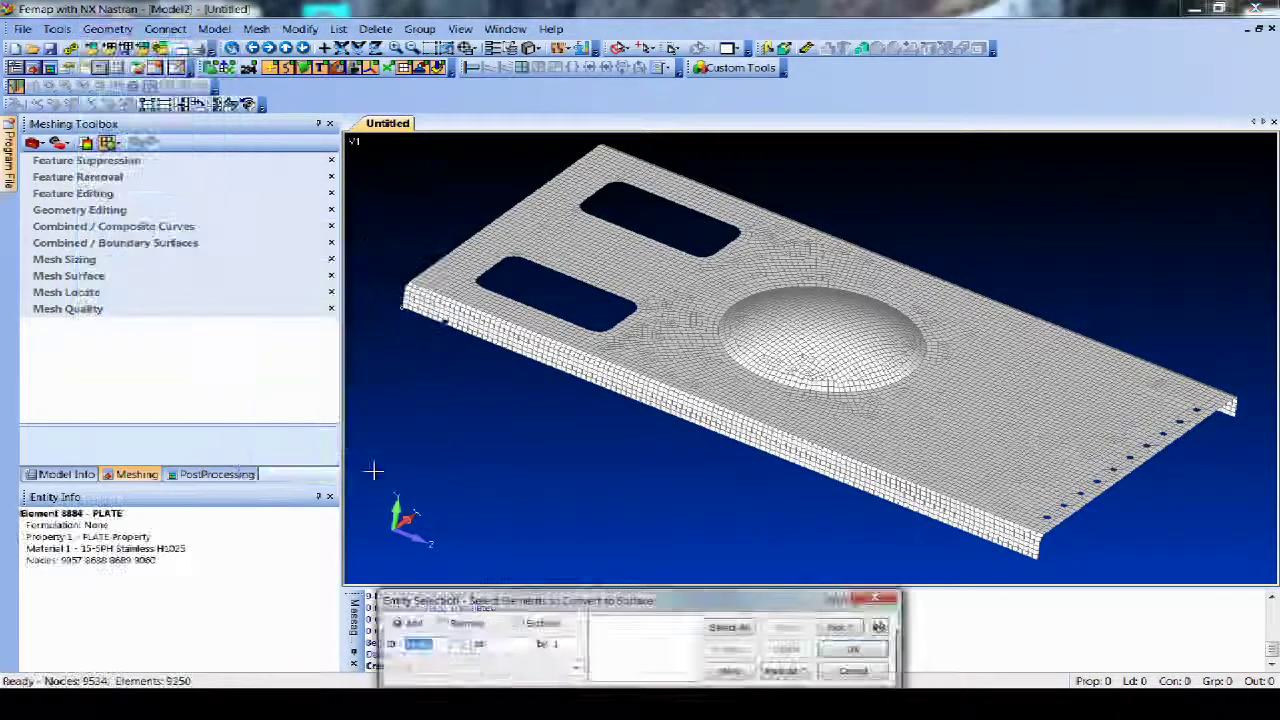
pyautogui.click(843, 627)
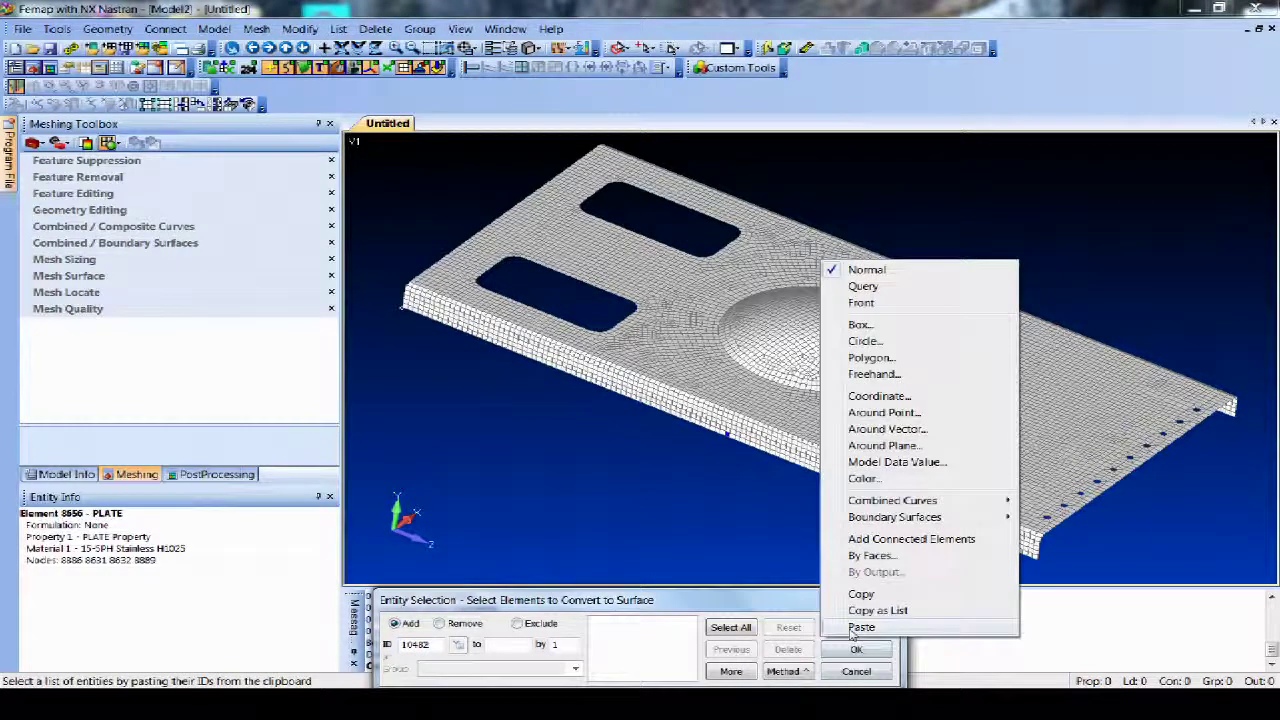
pyautogui.click(870, 556)
pyautogui.click(880, 655)
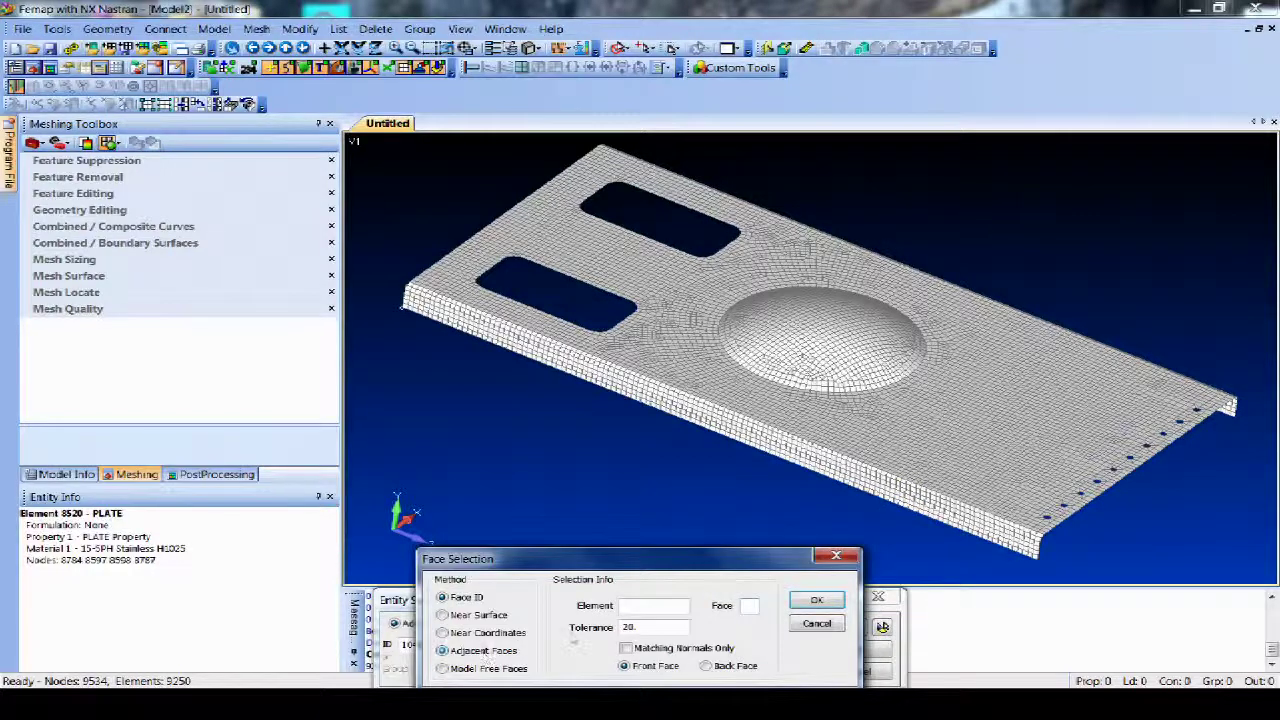
# Convert the plate's flat face to a surface from an element beside the dome with tolerance 0.5, deleting the mesh.
pyautogui.scroll(5, 1006, 509)
pyautogui.keyDown('ctrl'); pyautogui.moveTo(1046, 500); pyautogui.dragTo(856, 375, button='middle'); pyautogui.keyUp('ctrl')
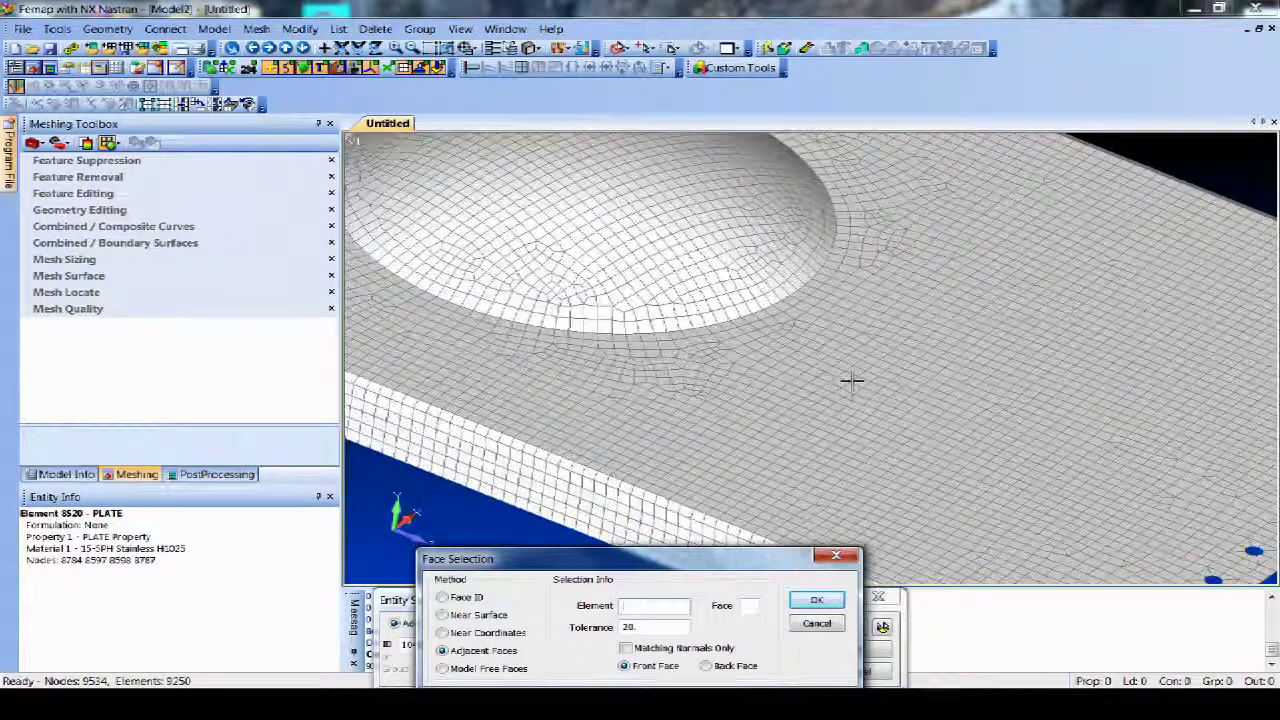
pyautogui.click(855, 371)
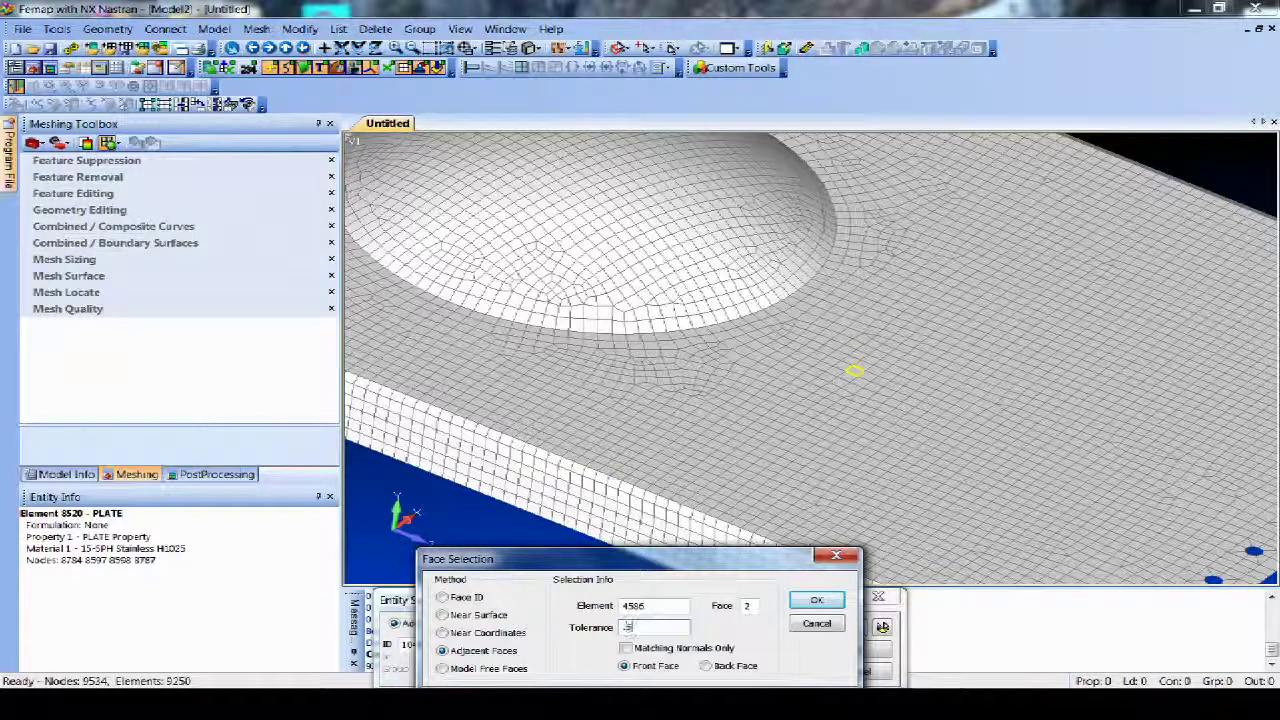
pyautogui.press('Return')
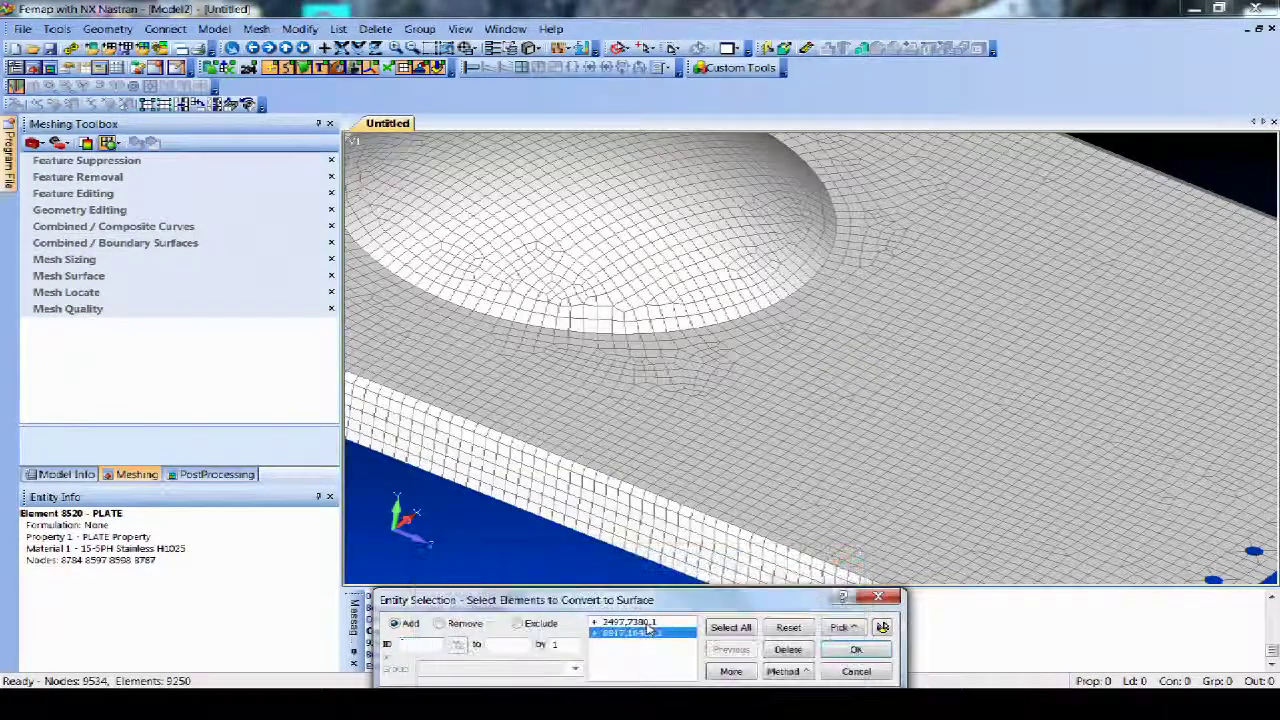
pyautogui.press('Return')
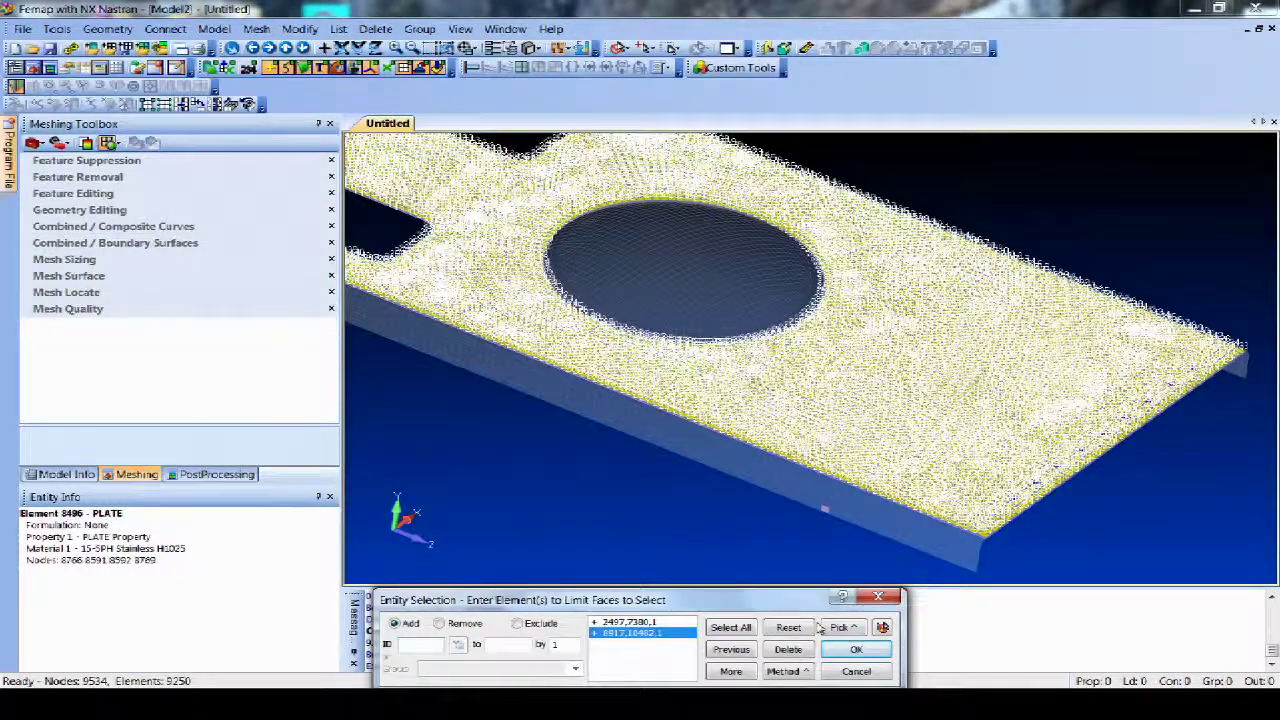
pyautogui.click(836, 648)
pyautogui.click(612, 671)
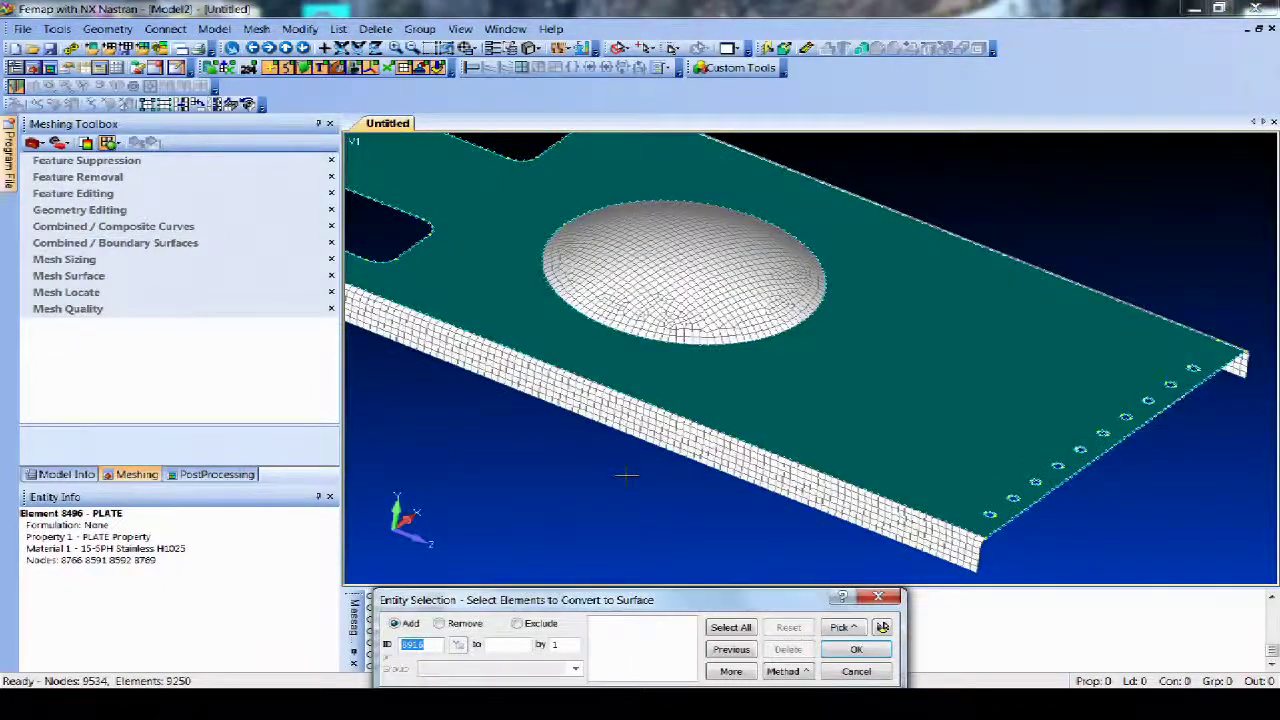
# Convert the elements of the central dome to a surface, deleting their mesh.
pyautogui.moveTo(626, 476); pyautogui.dragTo(514, 408, button='middle')
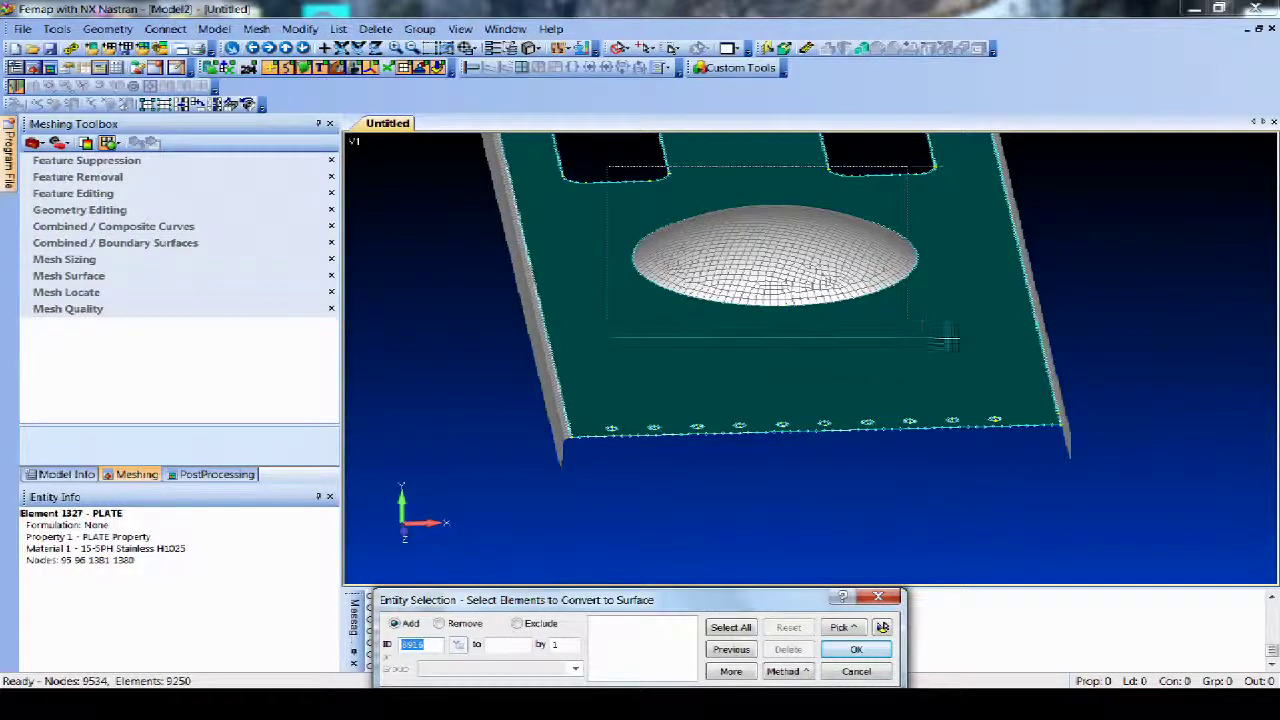
pyautogui.click(944, 326)
pyautogui.click(856, 650)
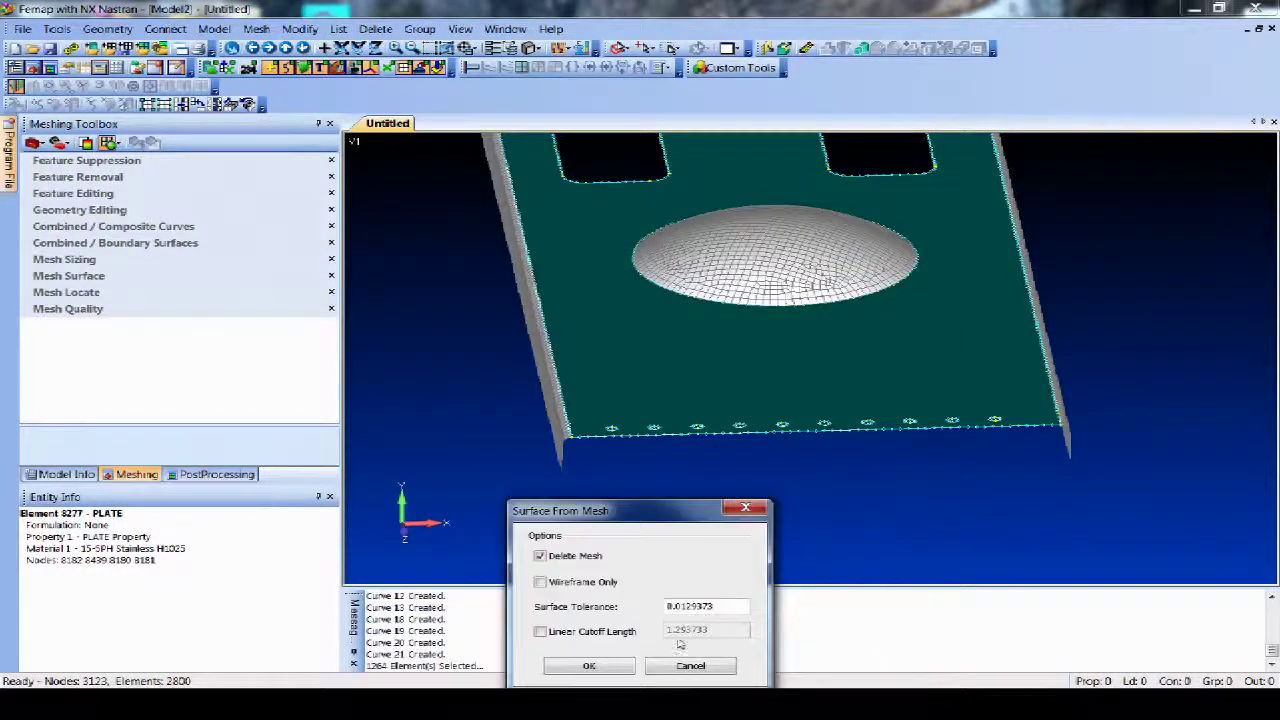
pyautogui.click(590, 664)
# Convert the elements of the bent flange on the negative X side to a surface, deleting their mesh.
pyautogui.moveTo(651, 541); pyautogui.dragTo(600, 480, button='middle')
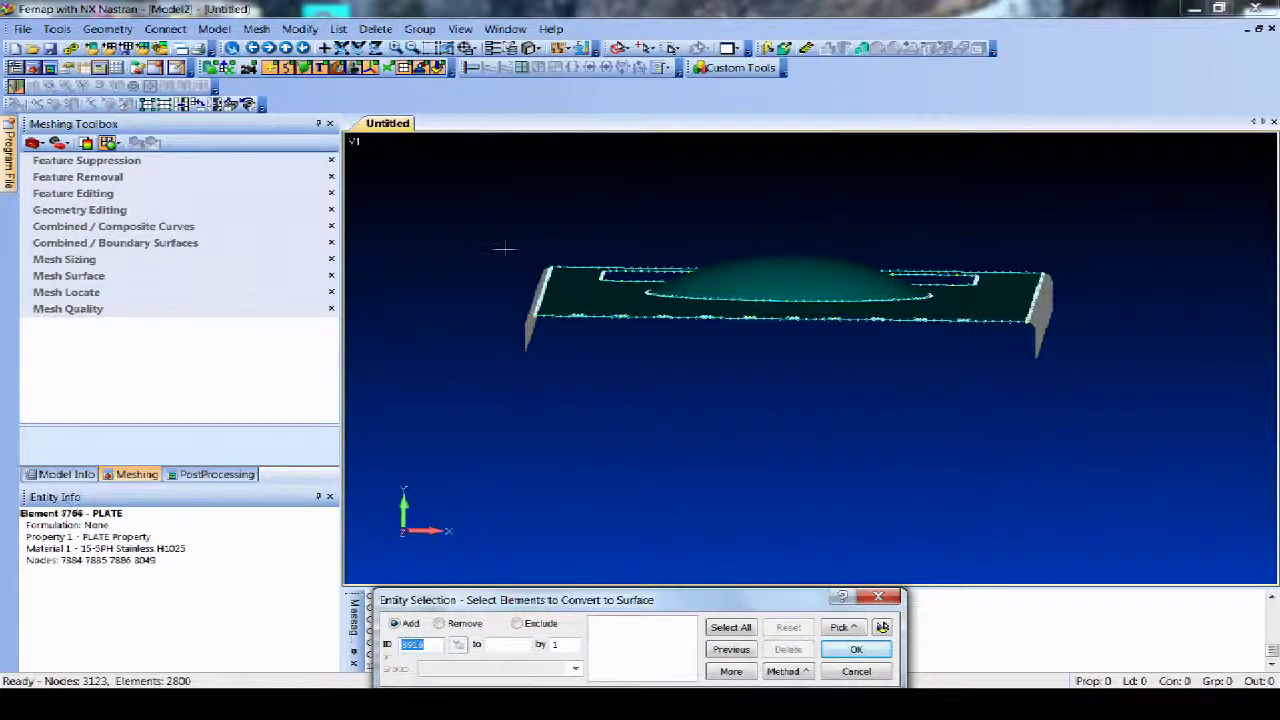
pyautogui.moveTo(503, 248); pyautogui.dragTo(614, 366)
pyautogui.click(856, 650)
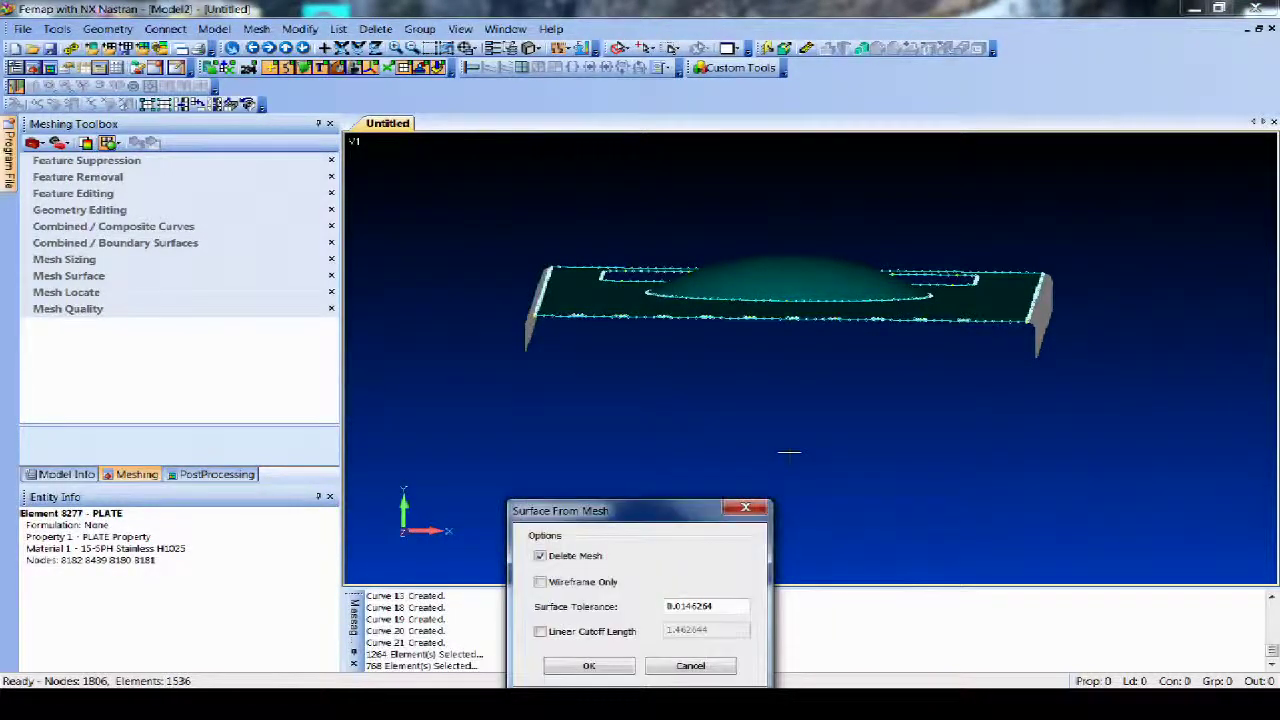
pyautogui.click(589, 665)
# Convert the remaining flange elements on the positive X side to a surface, deleting their mesh.
pyautogui.moveTo(709, 443); pyautogui.dragTo(995, 415, button='middle')
pyautogui.moveTo(1010, 265); pyautogui.dragTo(1079, 358)
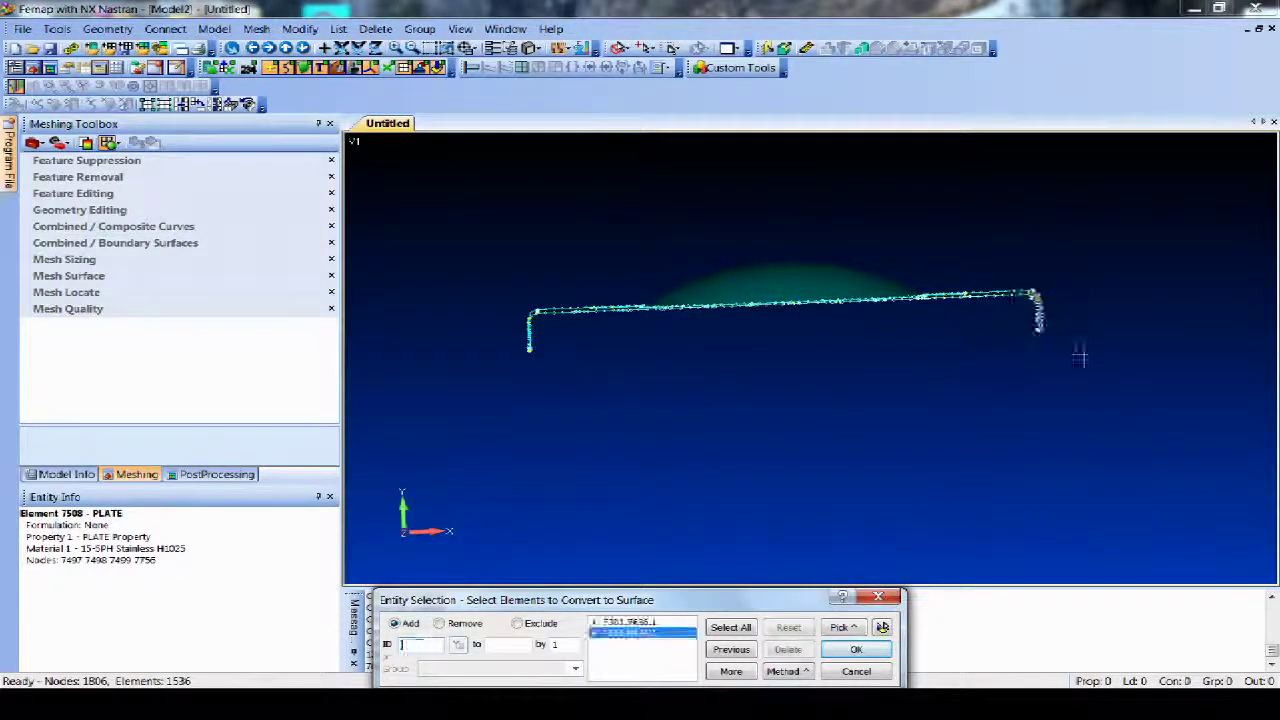
pyautogui.click(856, 649)
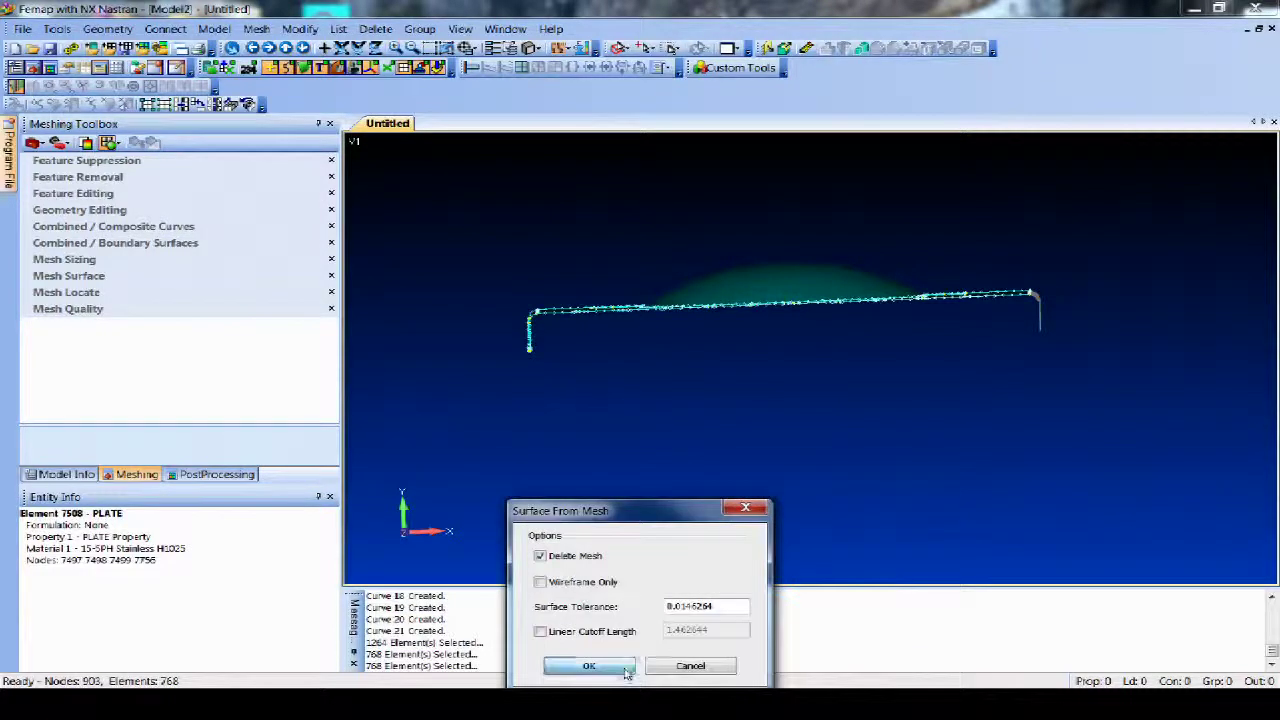
pyautogui.click(590, 666)
# Try to stitch the four new surfaces together using the default gap tolerance.
pyautogui.moveTo(838, 339); pyautogui.dragTo(943, 408, button='middle')
pyautogui.click(955, 48)
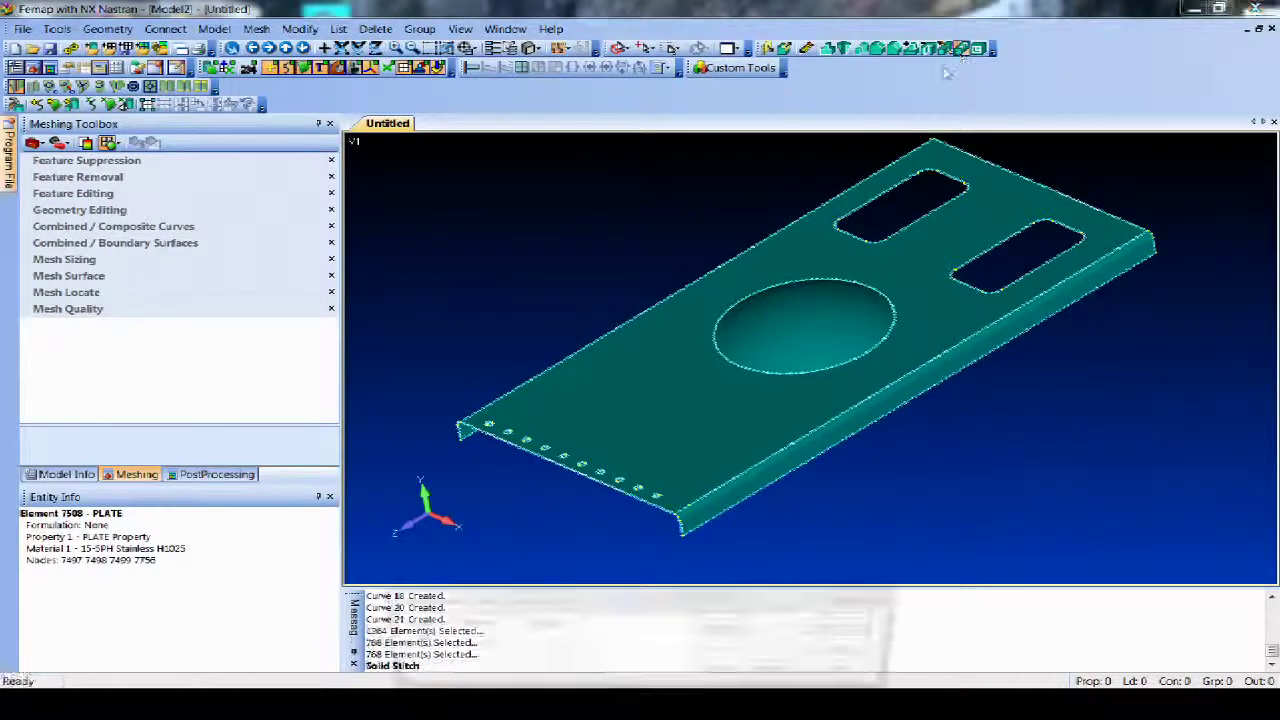
pyautogui.press('Return')
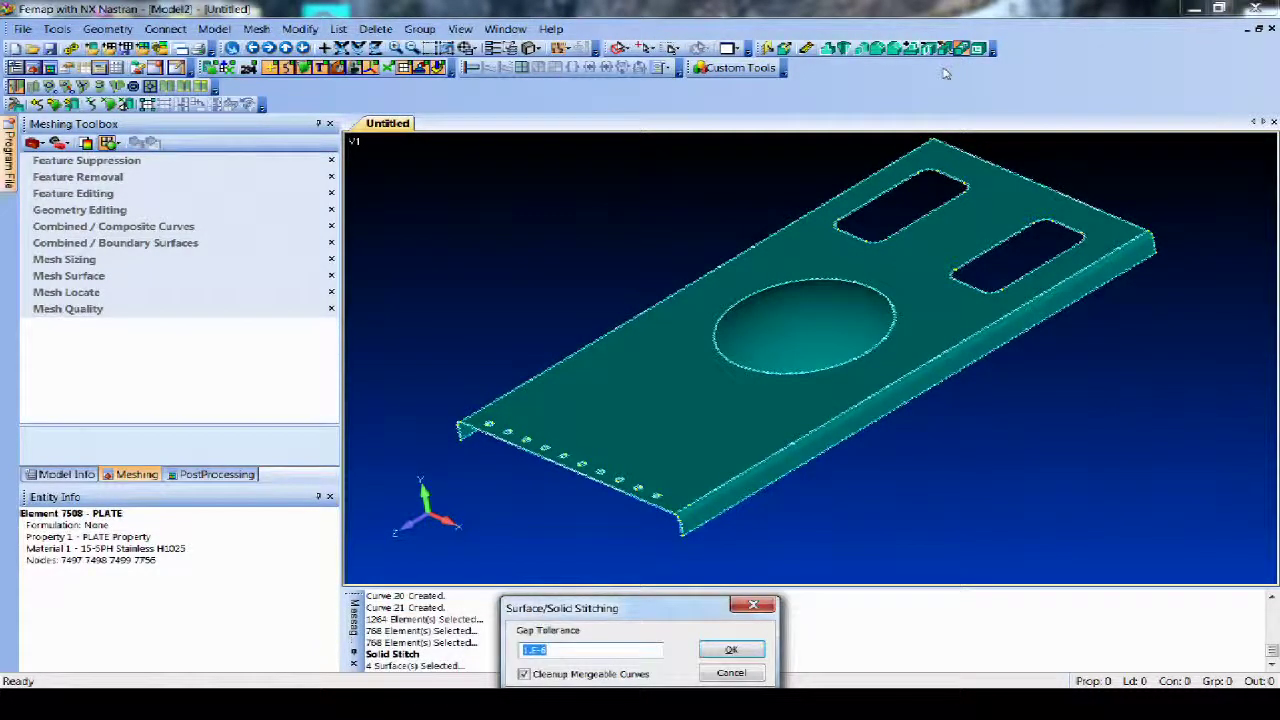
pyautogui.press('Return')
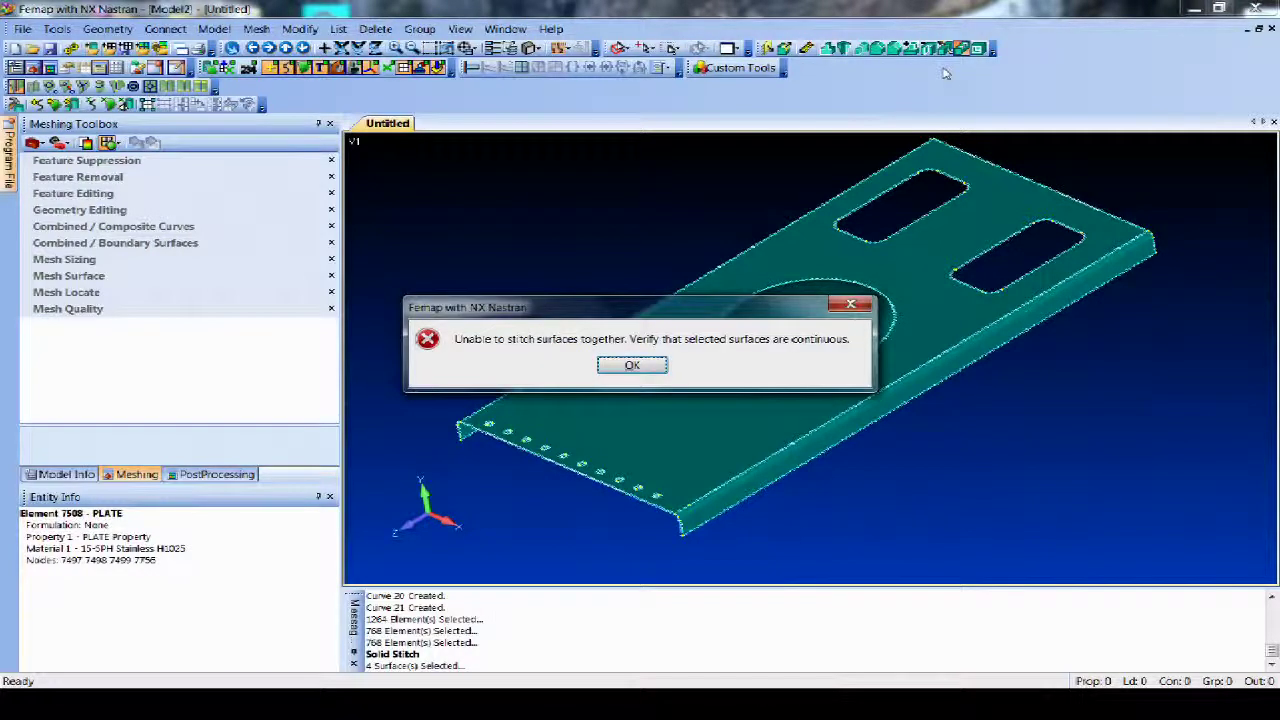
pyautogui.click(645, 368)
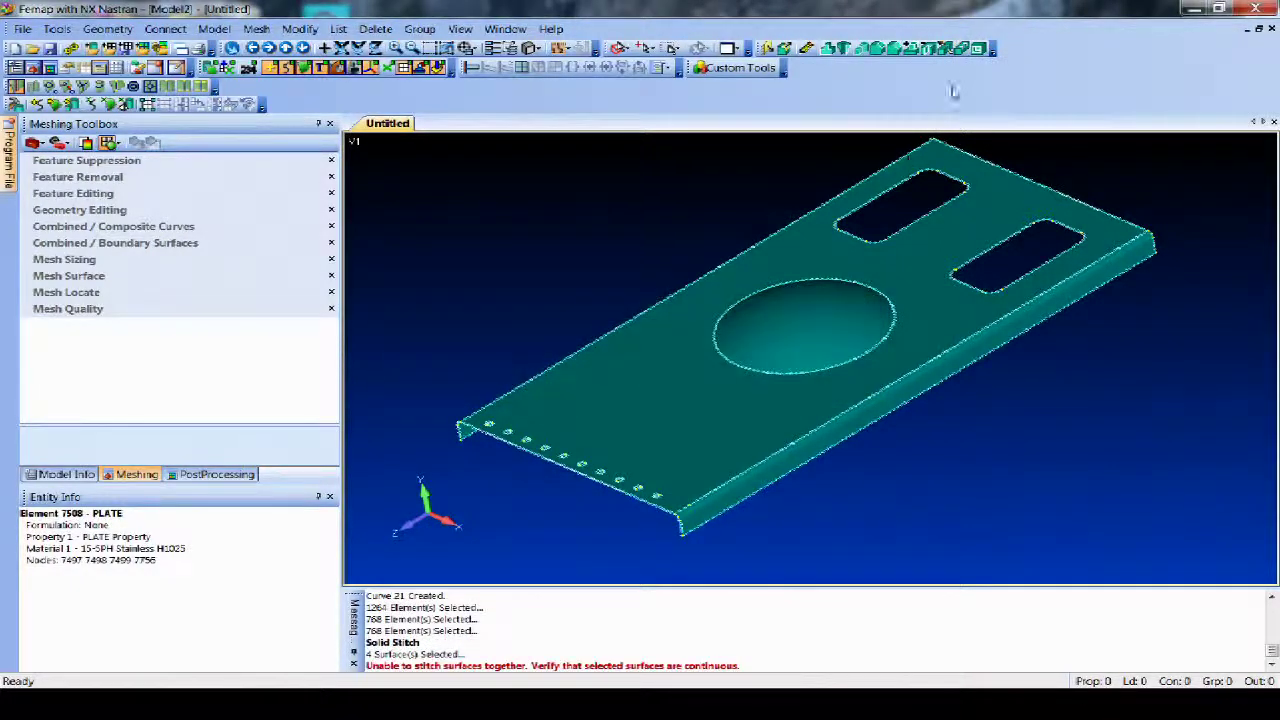
# Stitch all four surfaces into one connected sheet solid, loosening the gap tolerance until they join.
pyautogui.click(962, 52)
pyautogui.press('Return')
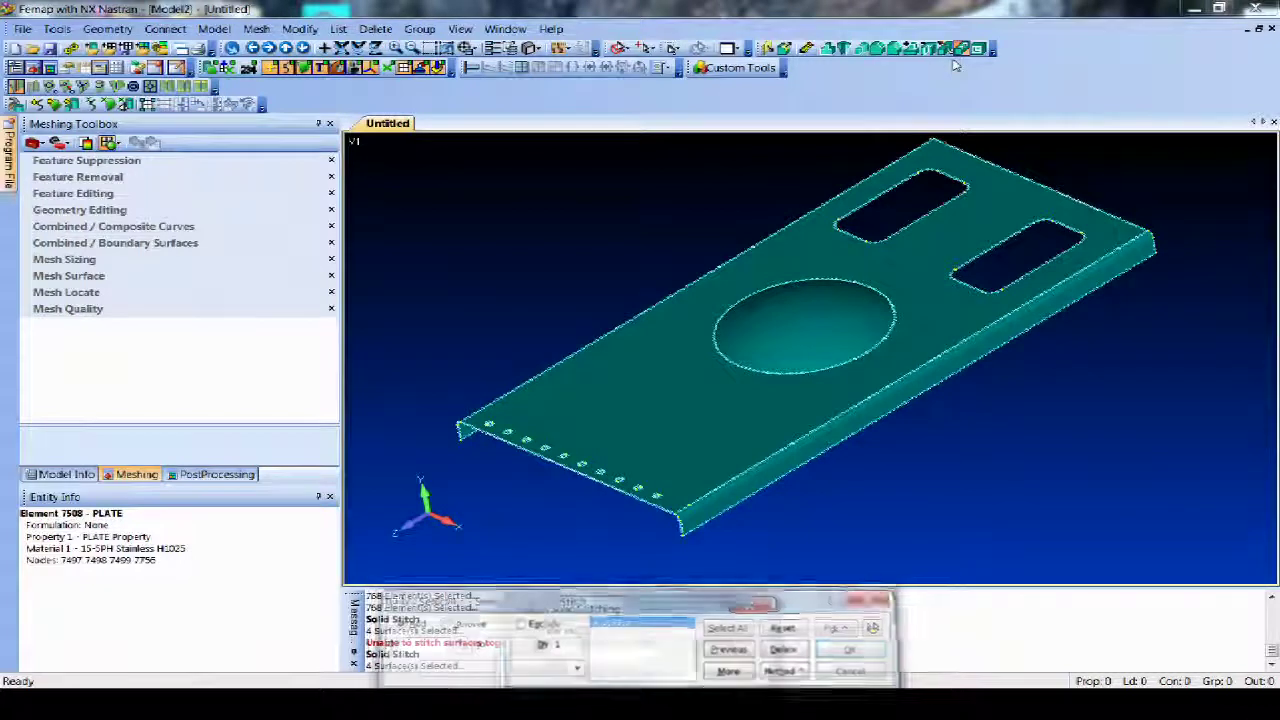
pyautogui.press('Return')
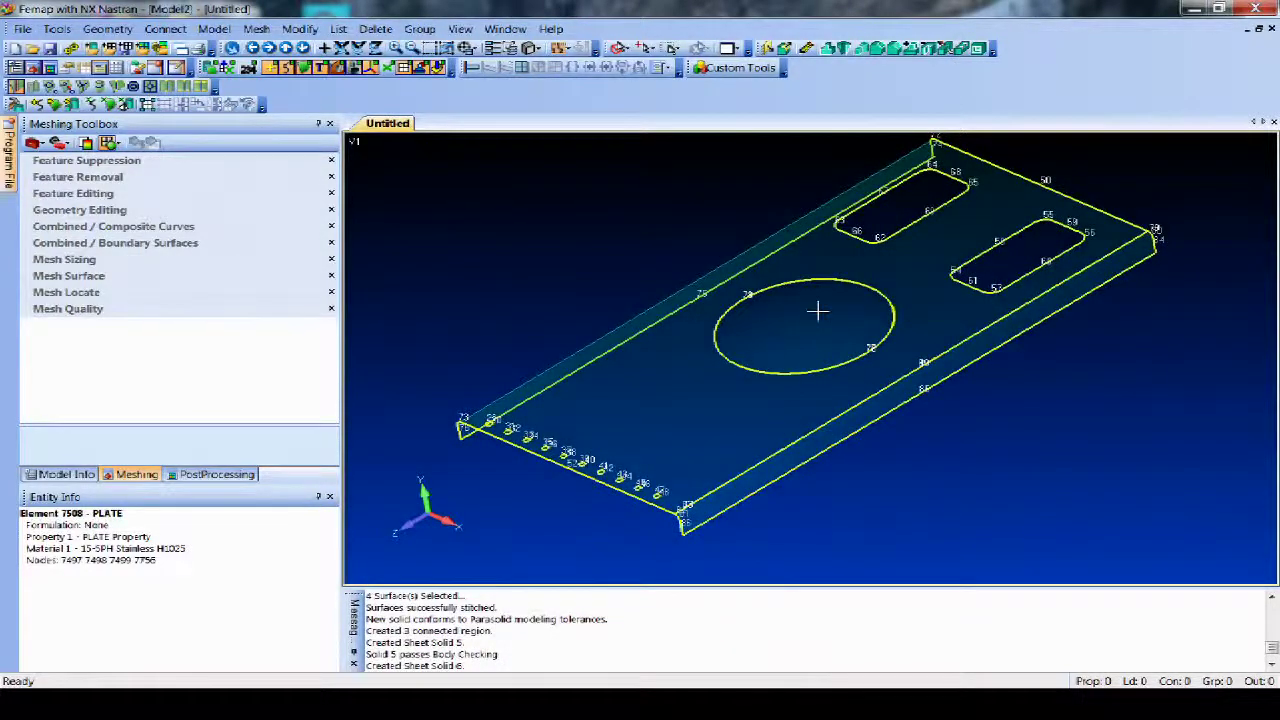
pyautogui.click(960, 51)
pyautogui.press('Return')
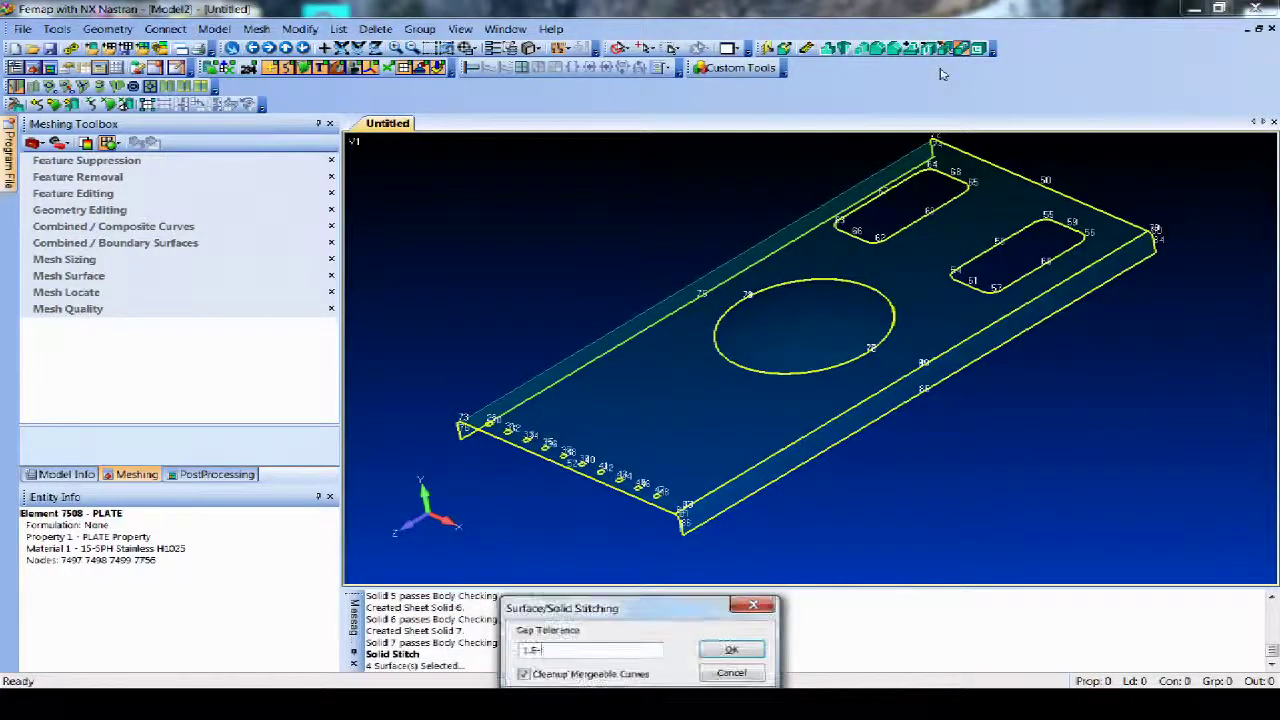
pyautogui.press('Return')
# Split the flange surface on the negative X side lengthwise between the end points where its bend meets the vertical wall, snapping to points.
pyautogui.moveTo(692, 388)
pyautogui.mouseDown(button='middle')
pyautogui.moveTo(880, 405)
pyautogui.moveTo(991, 340)
pyautogui.moveTo(1086, 326)
pyautogui.moveTo(1100, 389)
pyautogui.moveTo(1123, 411)
pyautogui.moveTo(937, 477)
pyautogui.moveTo(1031, 417)
pyautogui.mouseUp(button='middle')
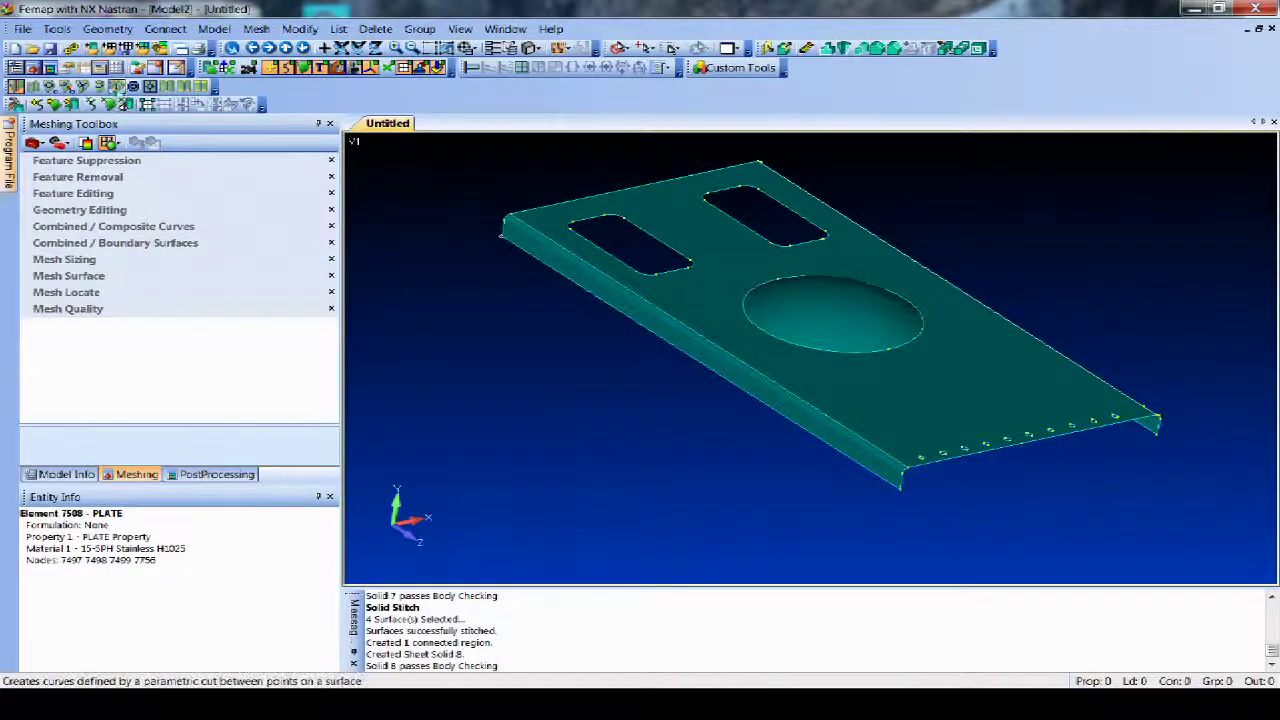
pyautogui.click(117, 86)
pyautogui.doubleClick(614, 331)
pyautogui.rightClick(457, 215)
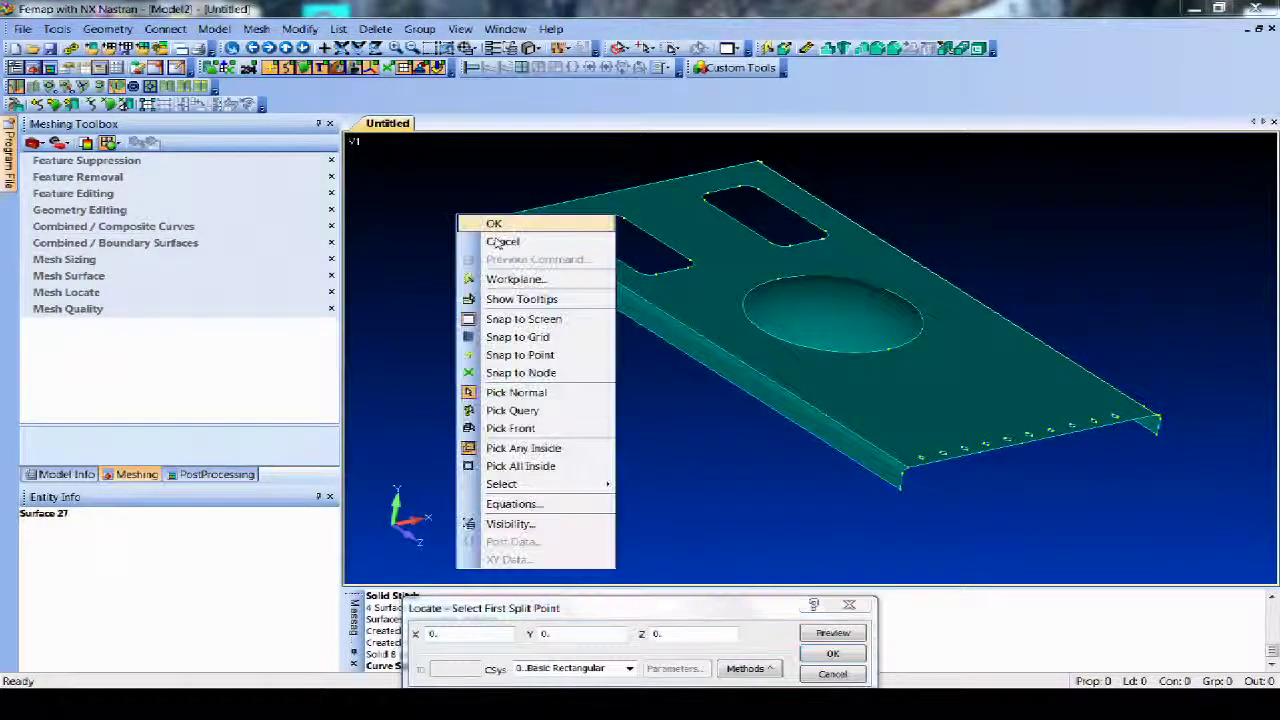
pyautogui.click(562, 352)
pyautogui.doubleClick(509, 229)
pyautogui.doubleClick(878, 462)
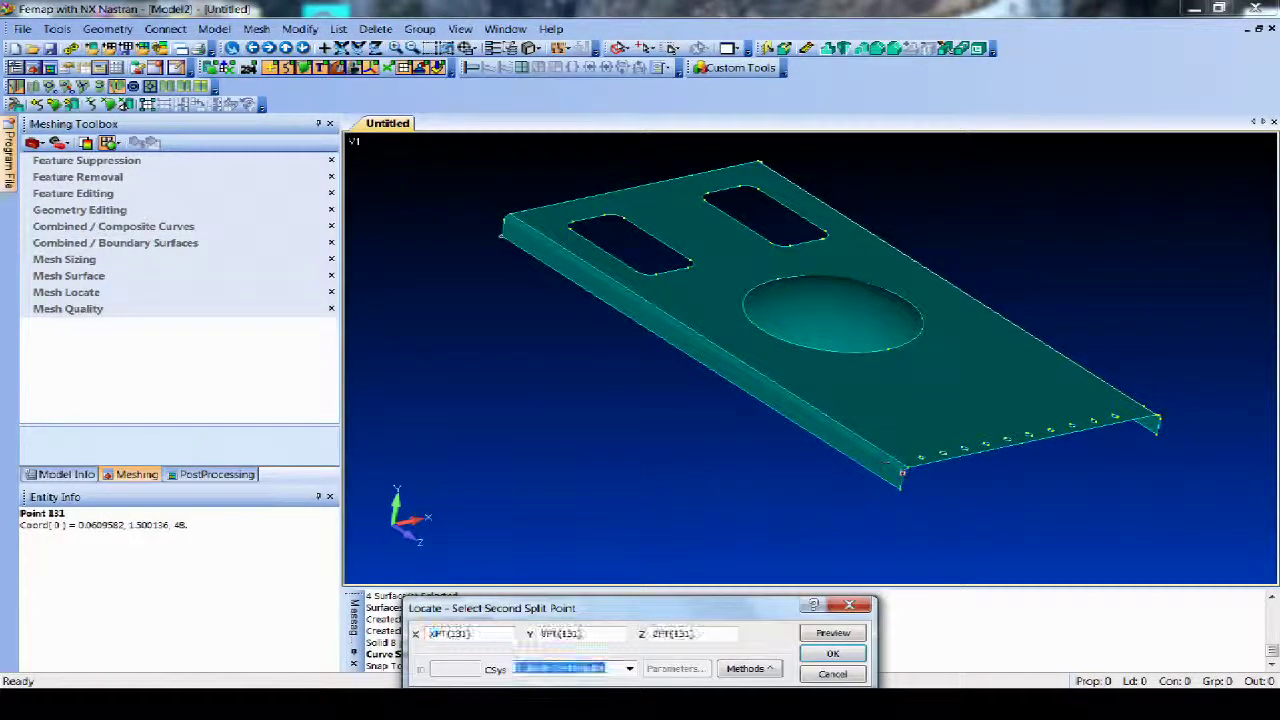
pyautogui.click(848, 653)
# Split the flange surface on the positive X side lengthwise between its two bend end points and finish the splitting command.
pyautogui.moveTo(1064, 457); pyautogui.dragTo(886, 431, button='middle')
pyautogui.doubleClick(891, 430)
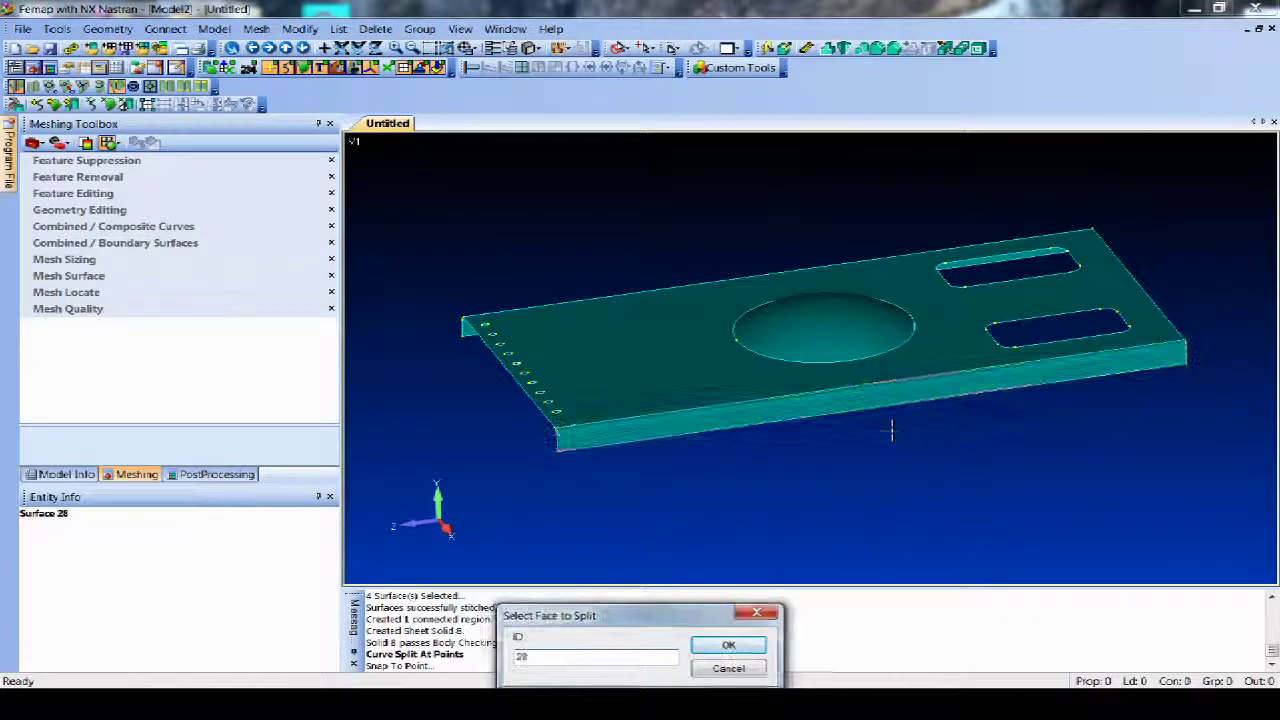
pyautogui.click(562, 437)
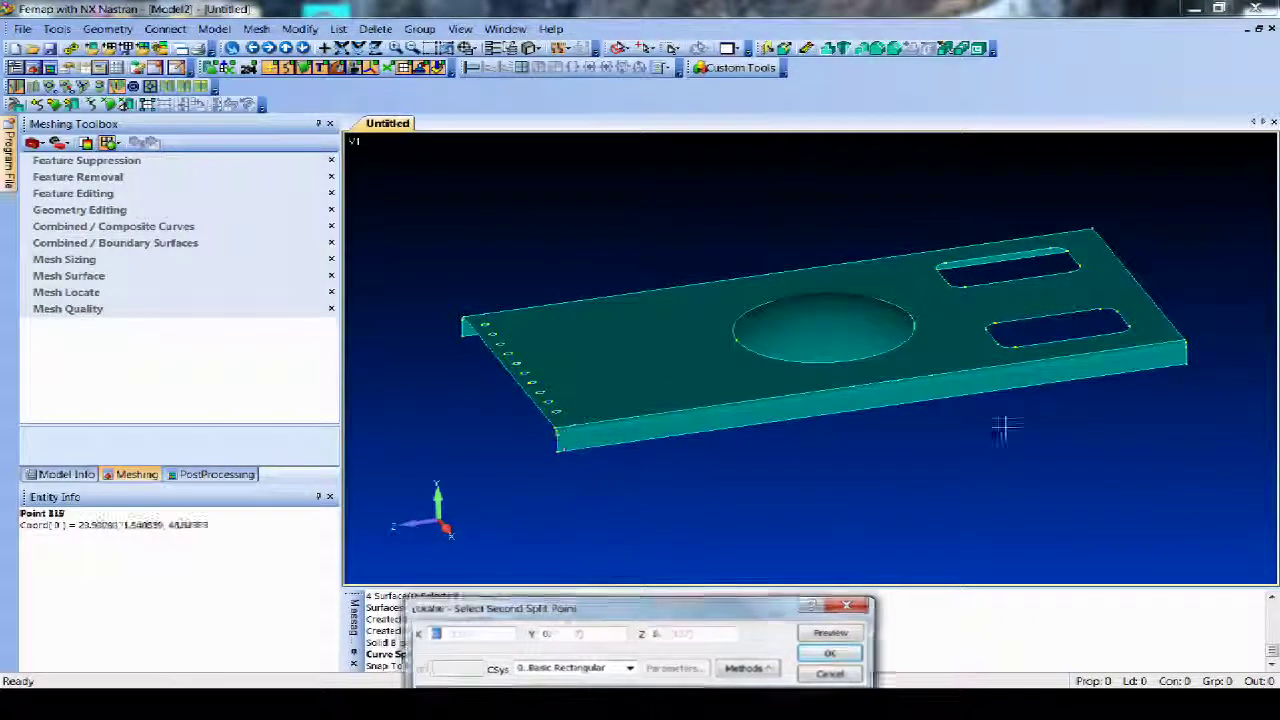
pyautogui.click(1188, 347)
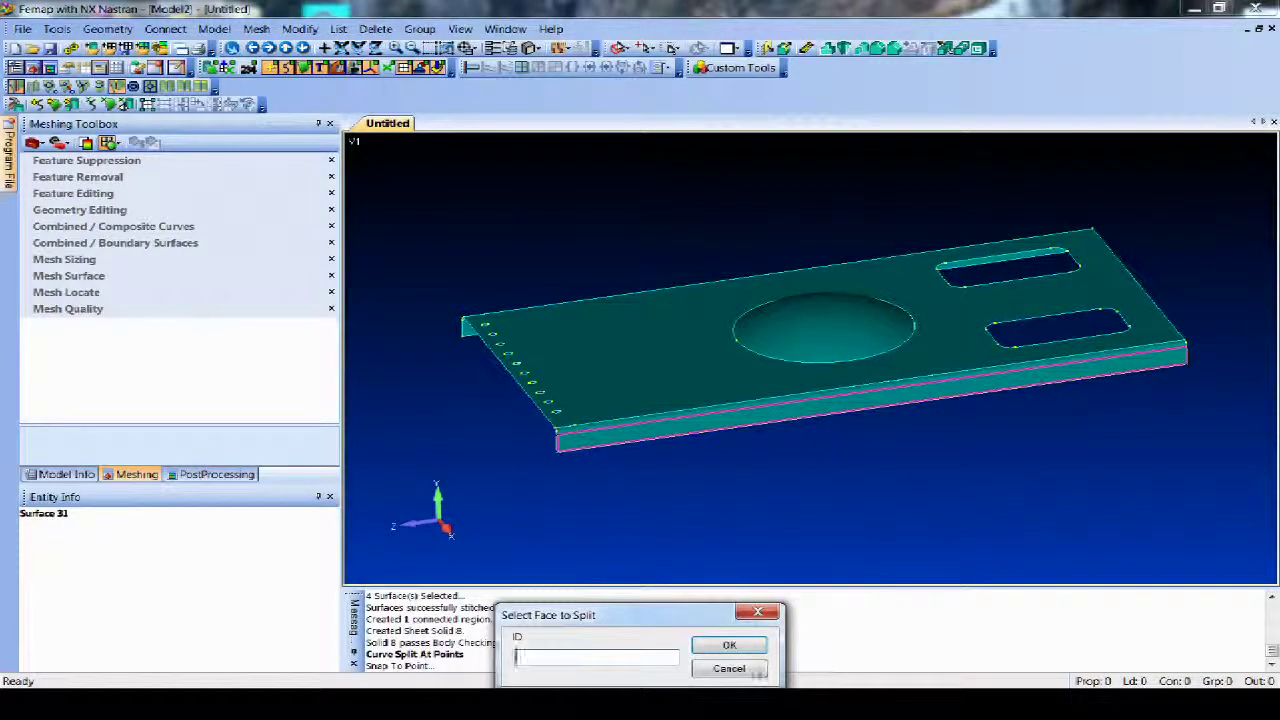
pyautogui.click(733, 645)
# Apply automatic mesh sizing to all surfaces of the plate, replacing the mesh sizes on all curves.
pyautogui.moveTo(767, 512); pyautogui.dragTo(1060, 492, button='middle')
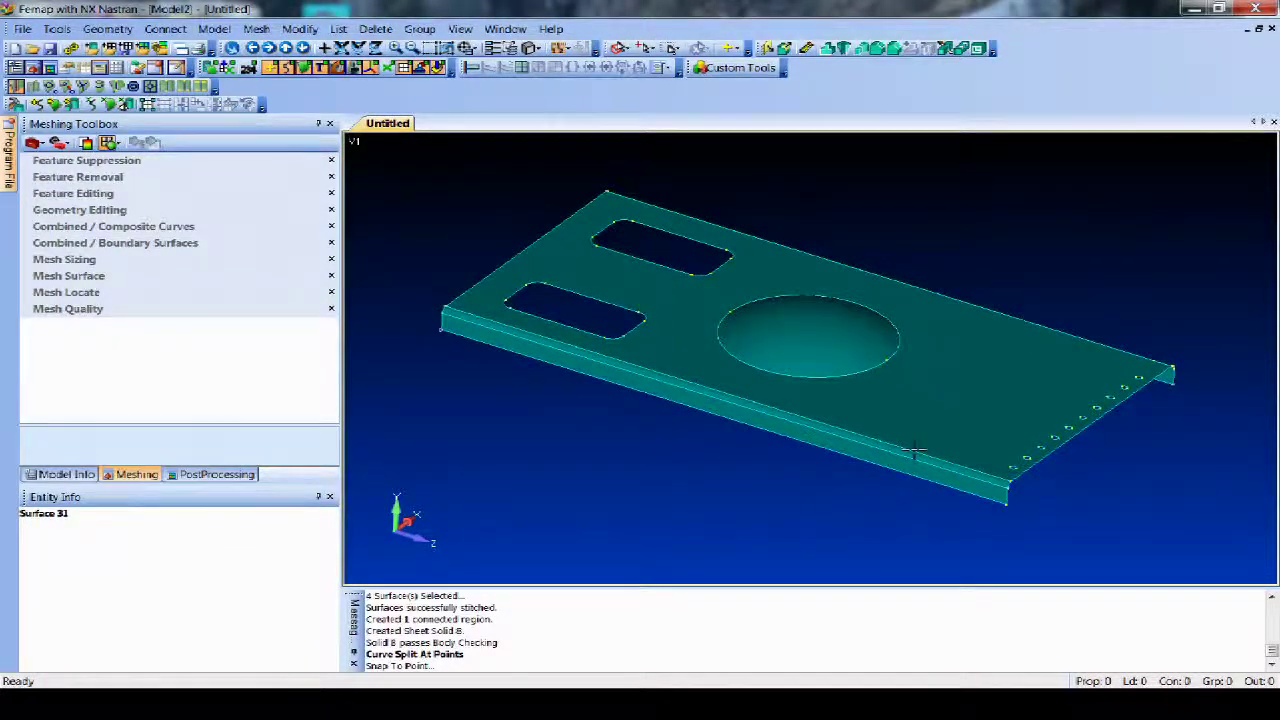
pyautogui.click(258, 30)
pyautogui.moveTo(290, 63)
pyautogui.click(512, 120)
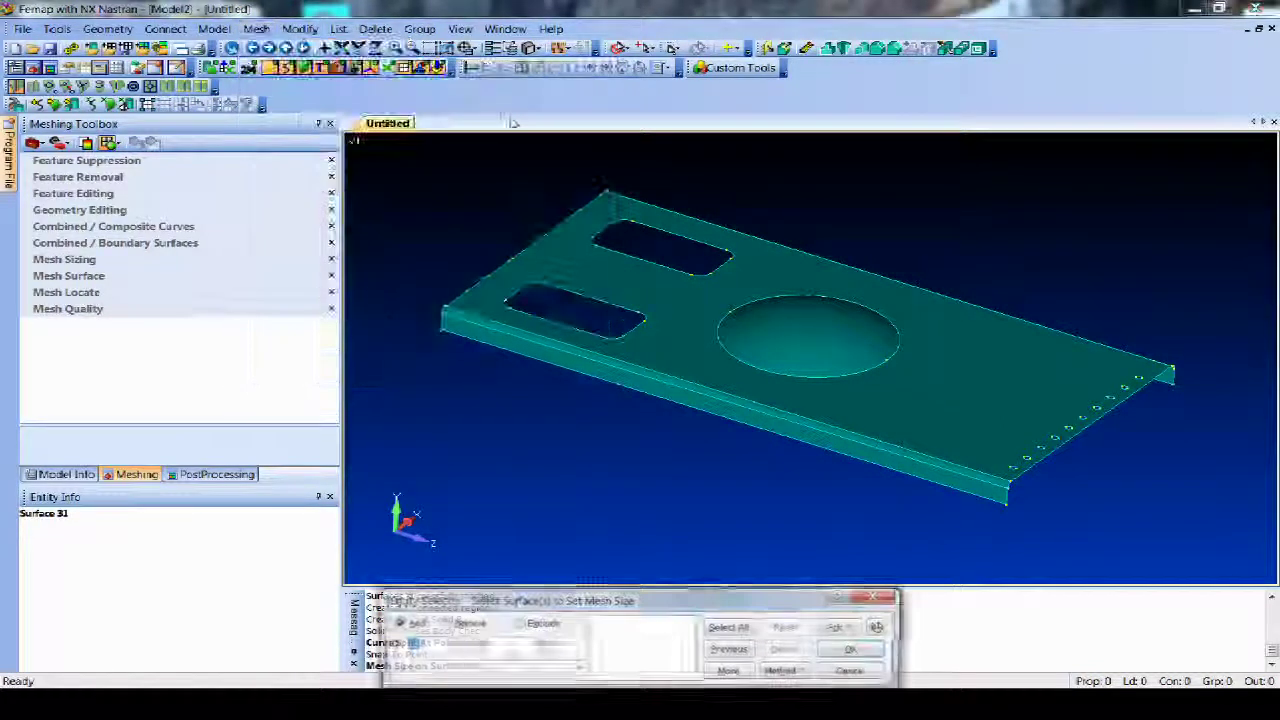
pyautogui.hotkey('ctrl', 'a')
pyautogui.press('Return')
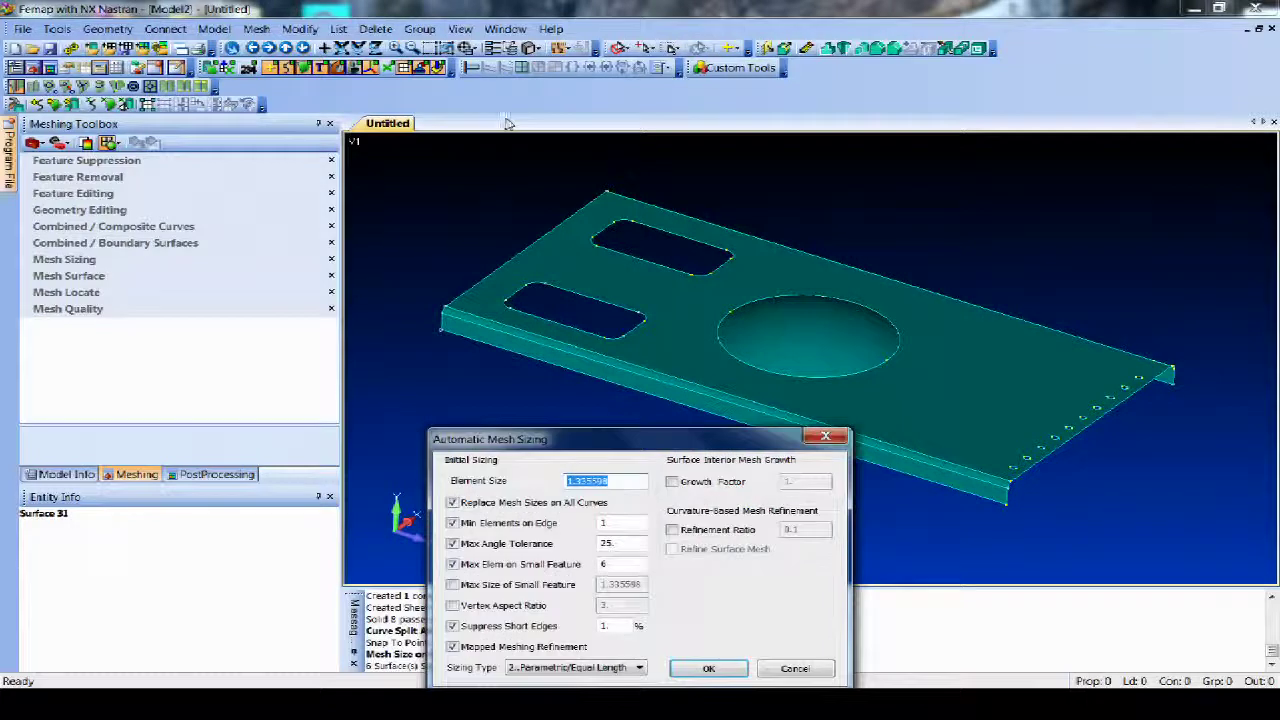
pyautogui.press('Return')
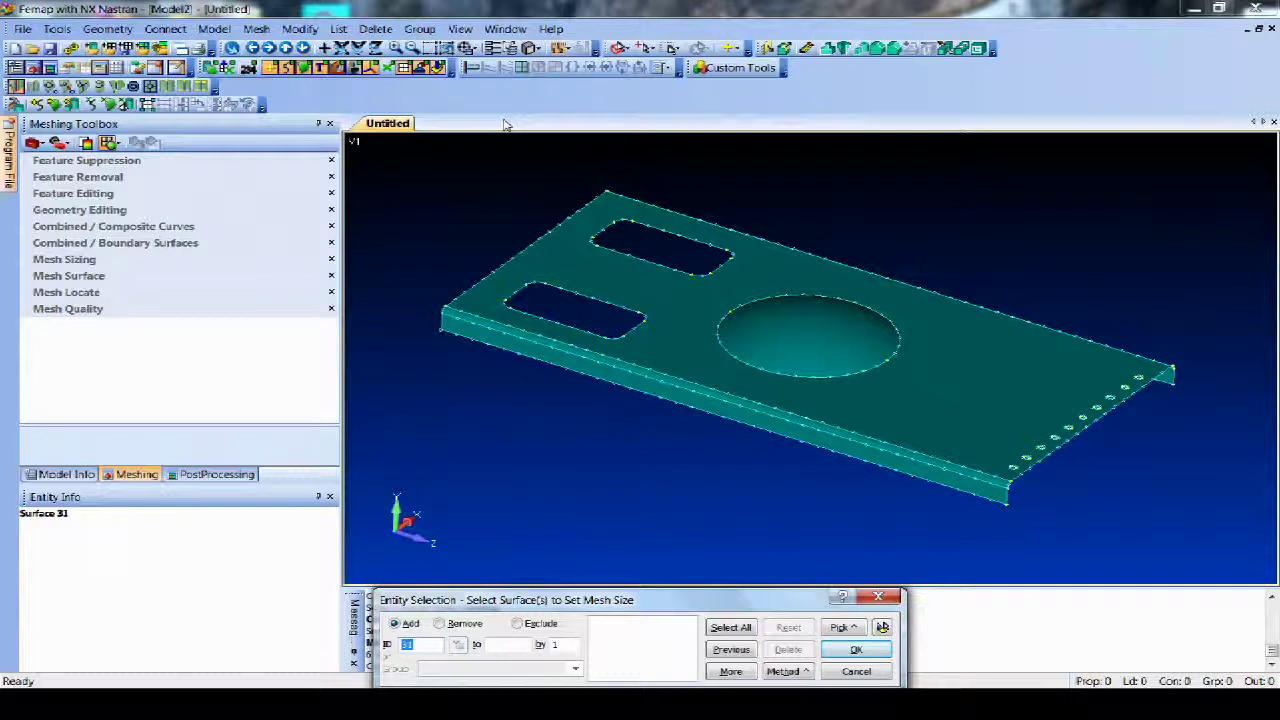
# Mesh all six surfaces of the plate with quad elements, using the PLATE property and mapped meshing on.
pyautogui.press('Return')
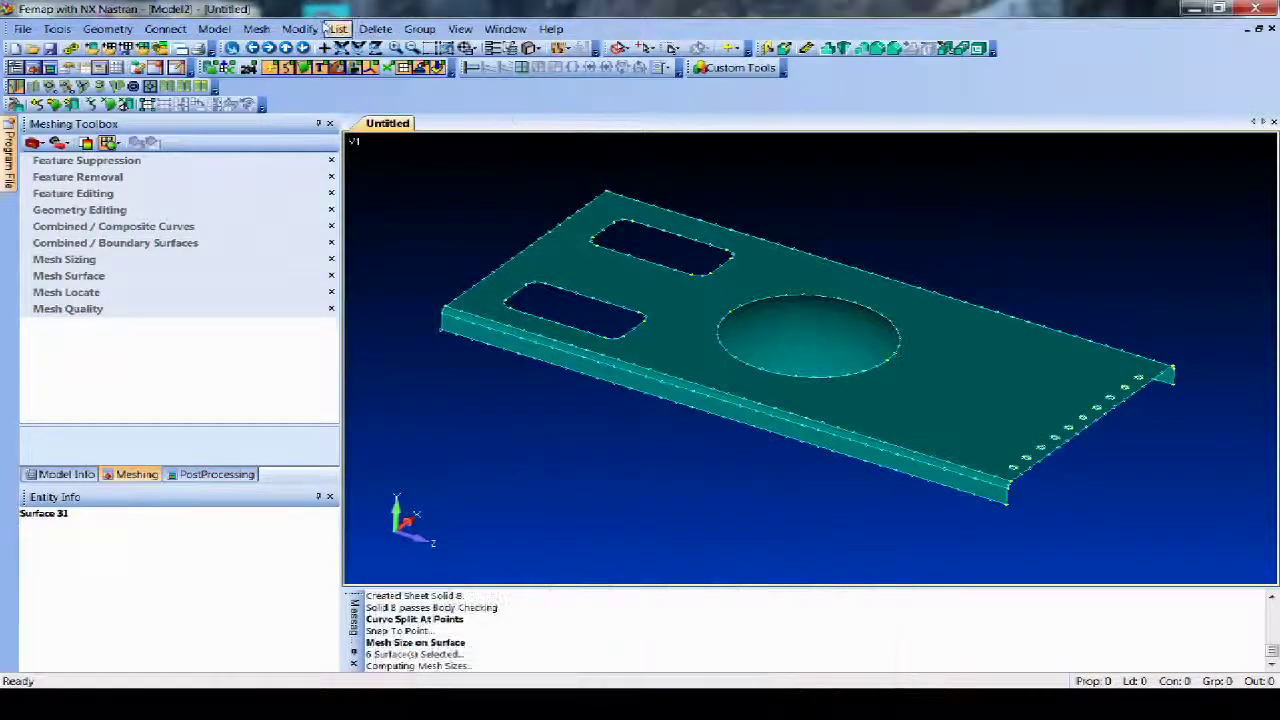
pyautogui.click(256, 29)
pyautogui.moveTo(300, 83)
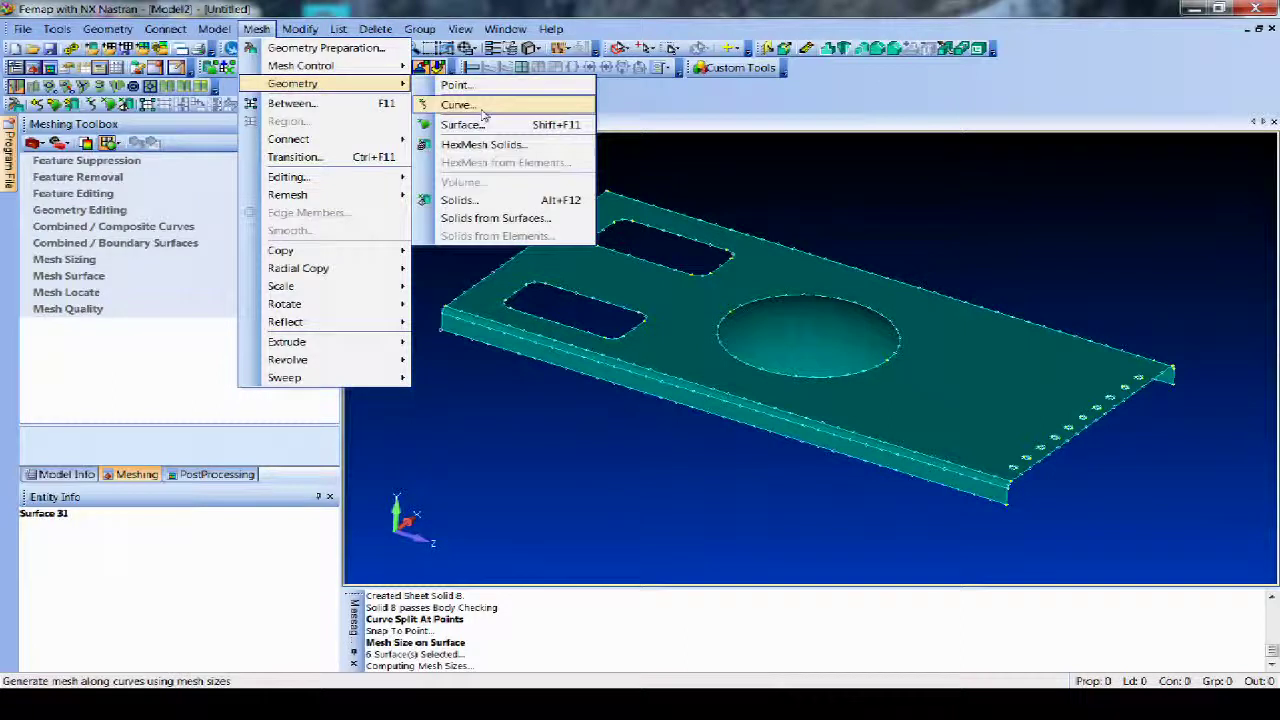
pyautogui.click(478, 123)
pyautogui.press('Return')
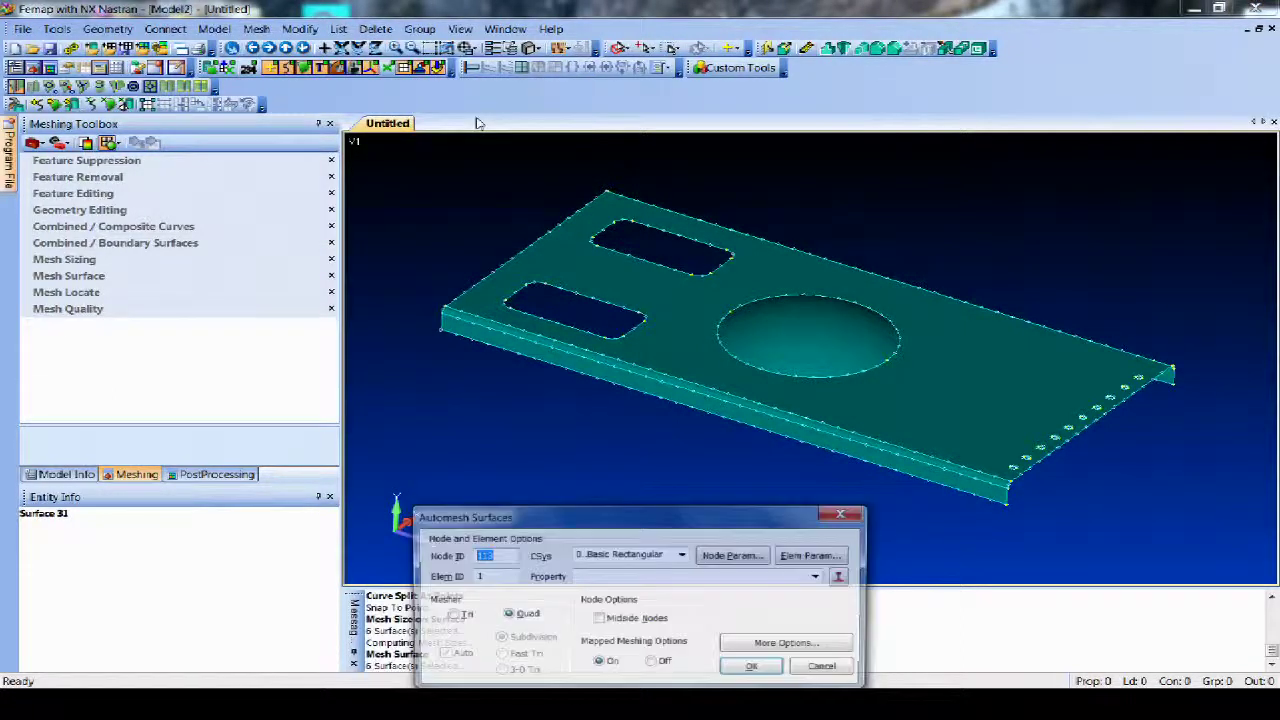
pyautogui.click(819, 578)
pyautogui.click(762, 606)
pyautogui.click(819, 578)
pyautogui.click(700, 592)
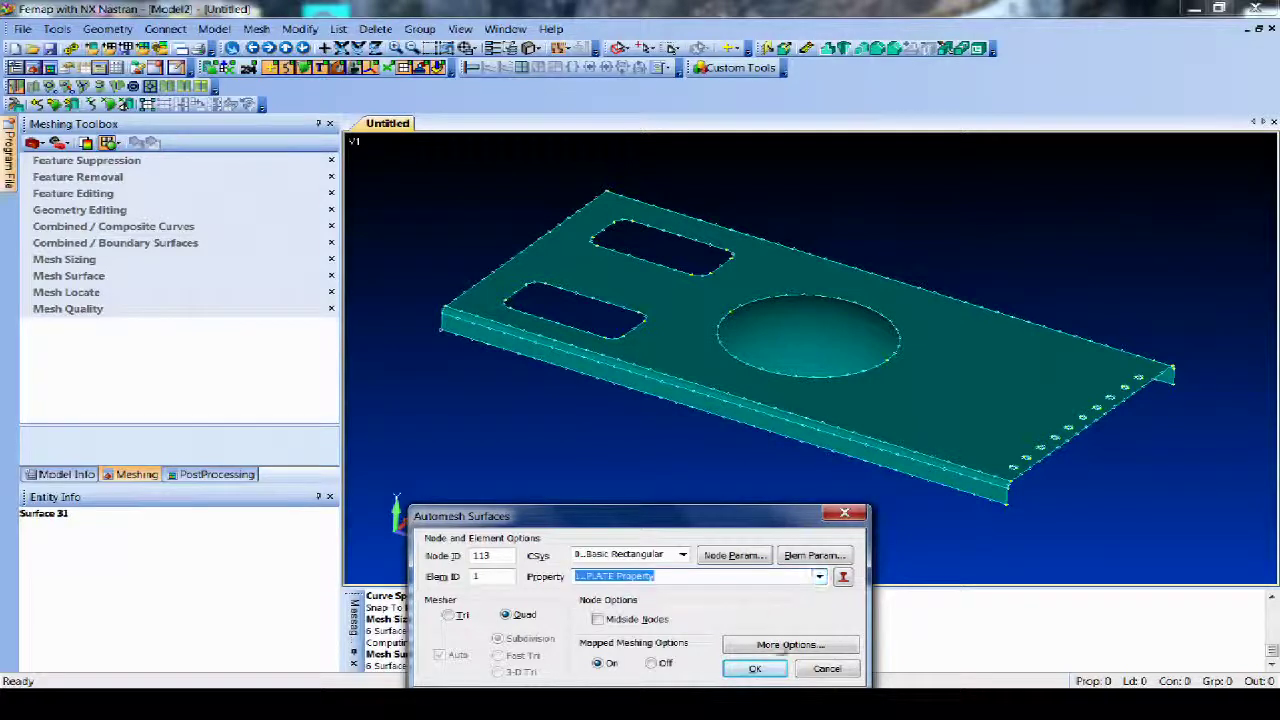
pyautogui.click(757, 669)
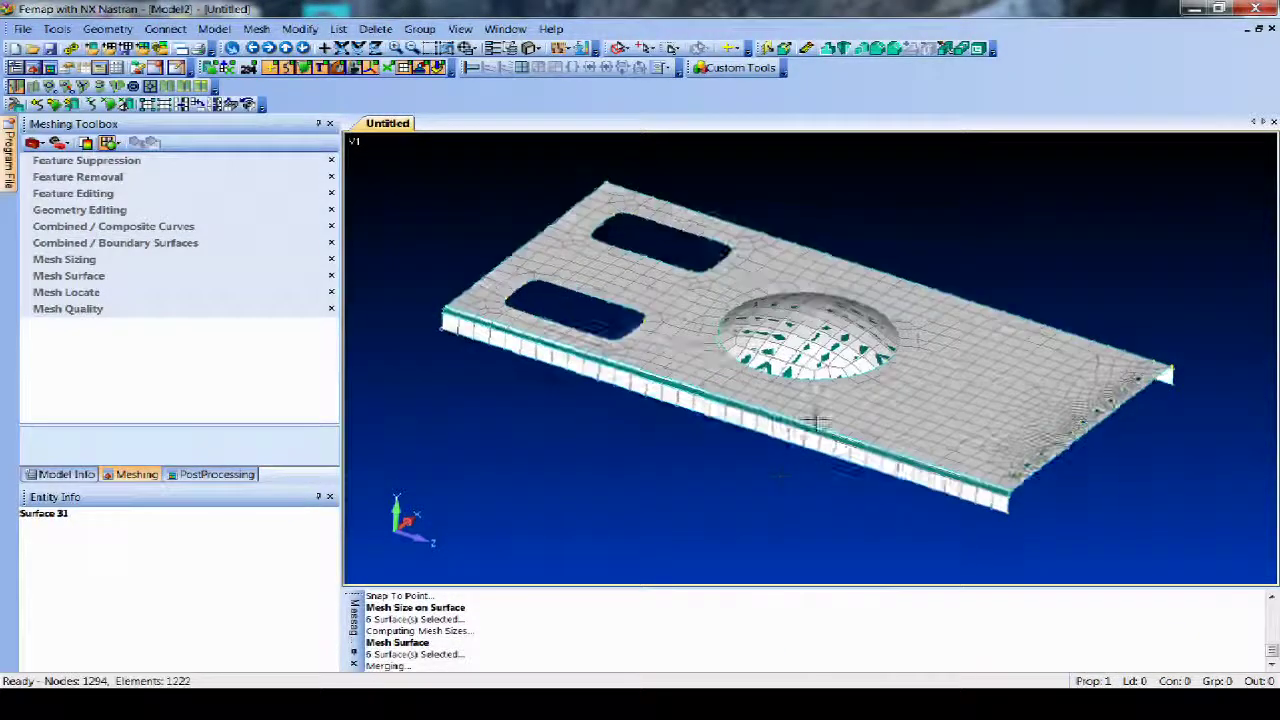
# Set up feature removal for loops at the row of small end holes, with adding a surface mesh point enabled.
pyautogui.moveTo(823, 459); pyautogui.dragTo(843, 417, button='middle')
pyautogui.keyDown('ctrl'); pyautogui.moveTo(1006, 454); pyautogui.dragTo(817, 385, button='middle'); pyautogui.keyUp('ctrl')
pyautogui.scroll(5, 954, 386)
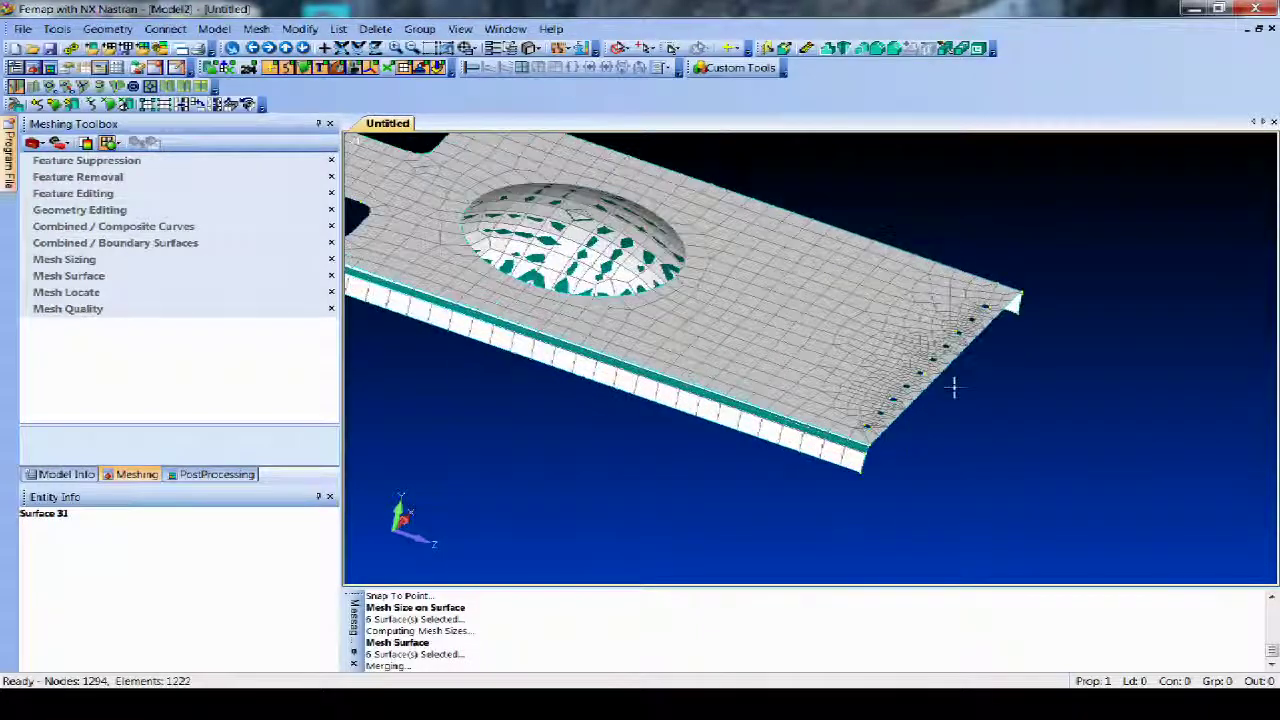
pyautogui.keyDown('ctrl'); pyautogui.moveTo(991, 484); pyautogui.dragTo(913, 380, button='middle'); pyautogui.keyUp('ctrl')
pyautogui.scroll(1, 943, 337)
pyautogui.scroll(5, 943, 337)
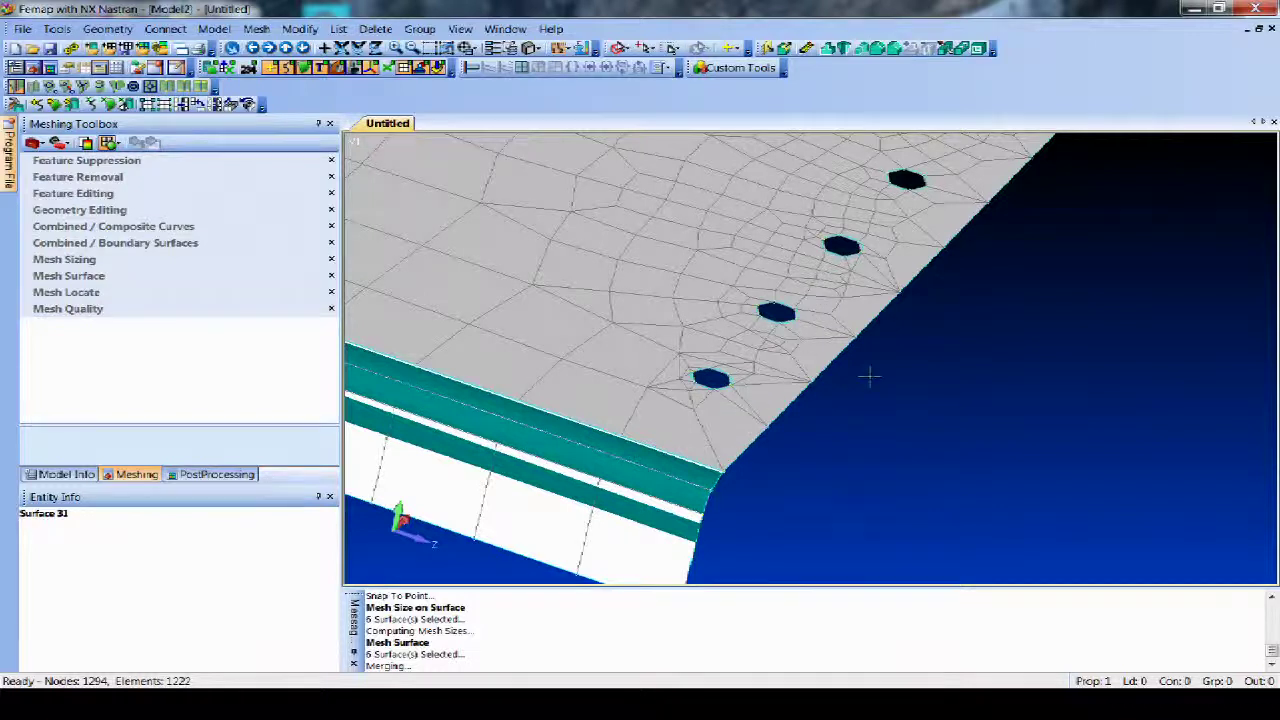
pyautogui.keyDown('ctrl'); pyautogui.moveTo(818, 365); pyautogui.dragTo(888, 295, button='middle'); pyautogui.keyUp('ctrl')
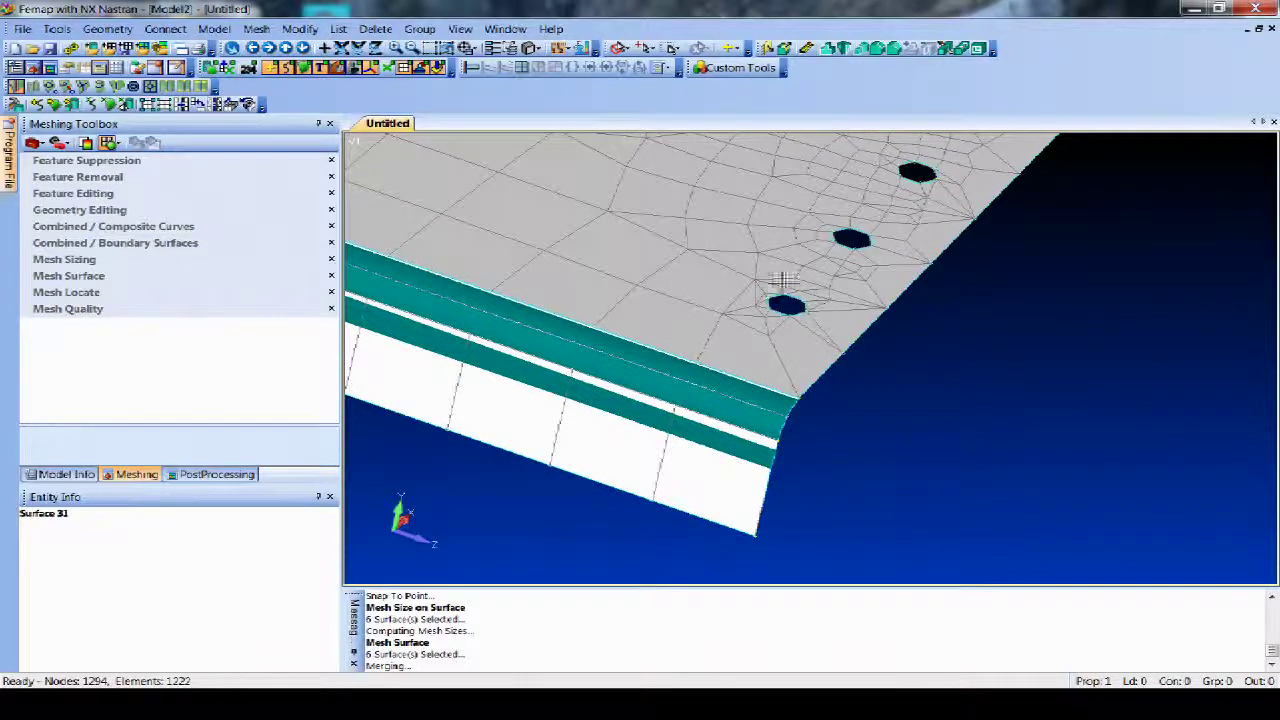
pyautogui.click(113, 178)
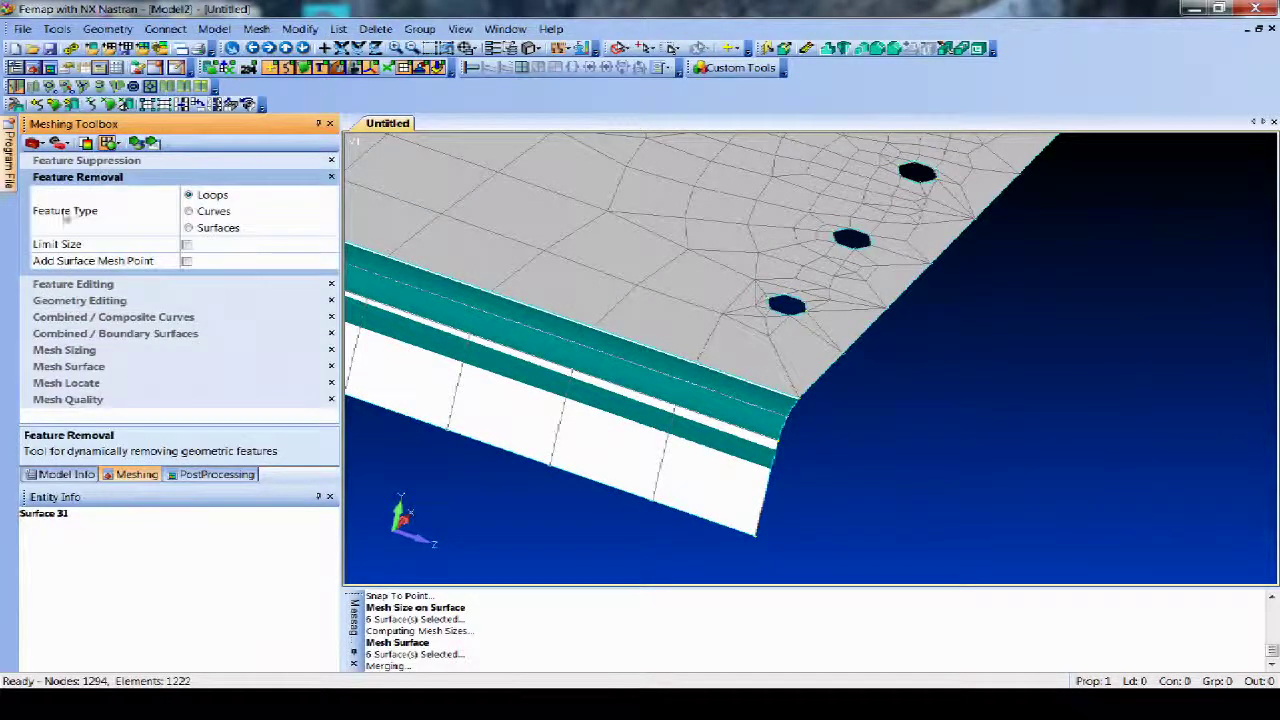
pyautogui.click(186, 261)
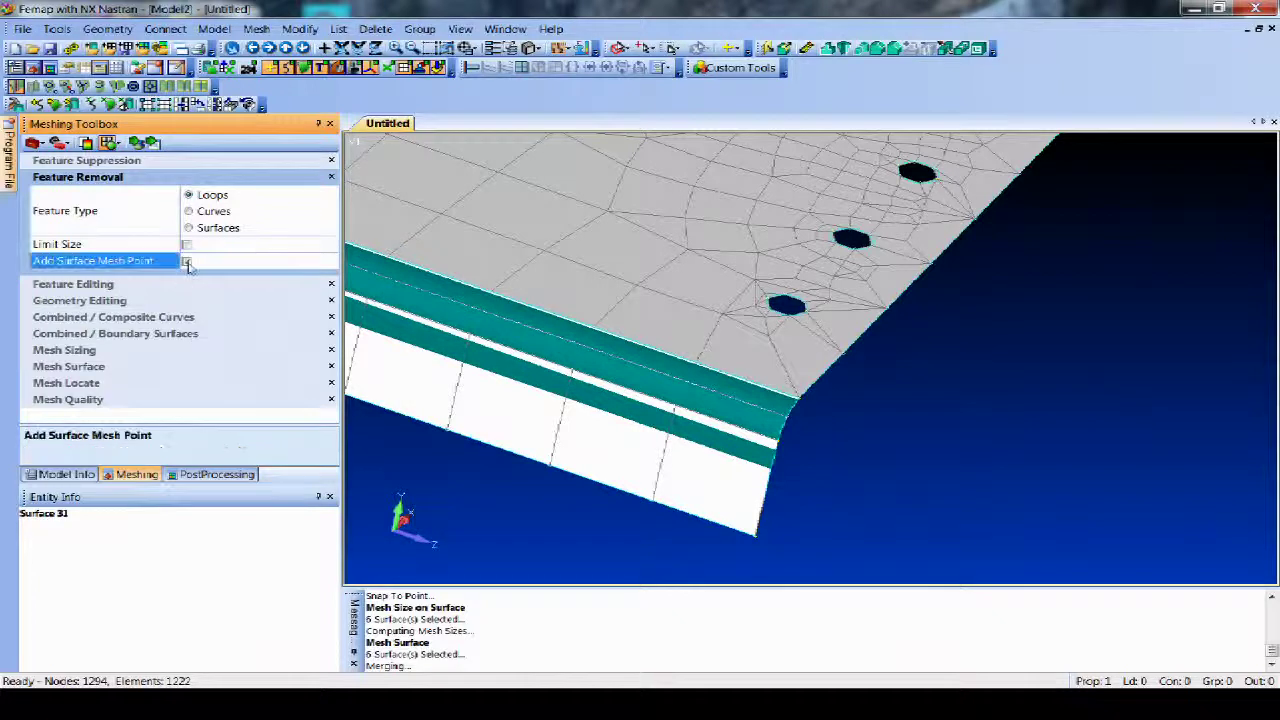
# Remove the ten small holes along the plate's end edge one by one, remeshing the surface.
pyautogui.click(780, 306)
pyautogui.click(848, 243)
pyautogui.click(915, 197)
pyautogui.keyDown('ctrl'); pyautogui.moveTo(989, 149); pyautogui.dragTo(810, 397, button='middle'); pyautogui.keyUp('ctrl')
pyautogui.click(806, 356)
pyautogui.click(868, 290)
pyautogui.click(925, 222)
pyautogui.moveTo(1121, 297); pyautogui.dragTo(829, 343, button='middle')
pyautogui.click(815, 340)
pyautogui.click(874, 275)
pyautogui.click(938, 208)
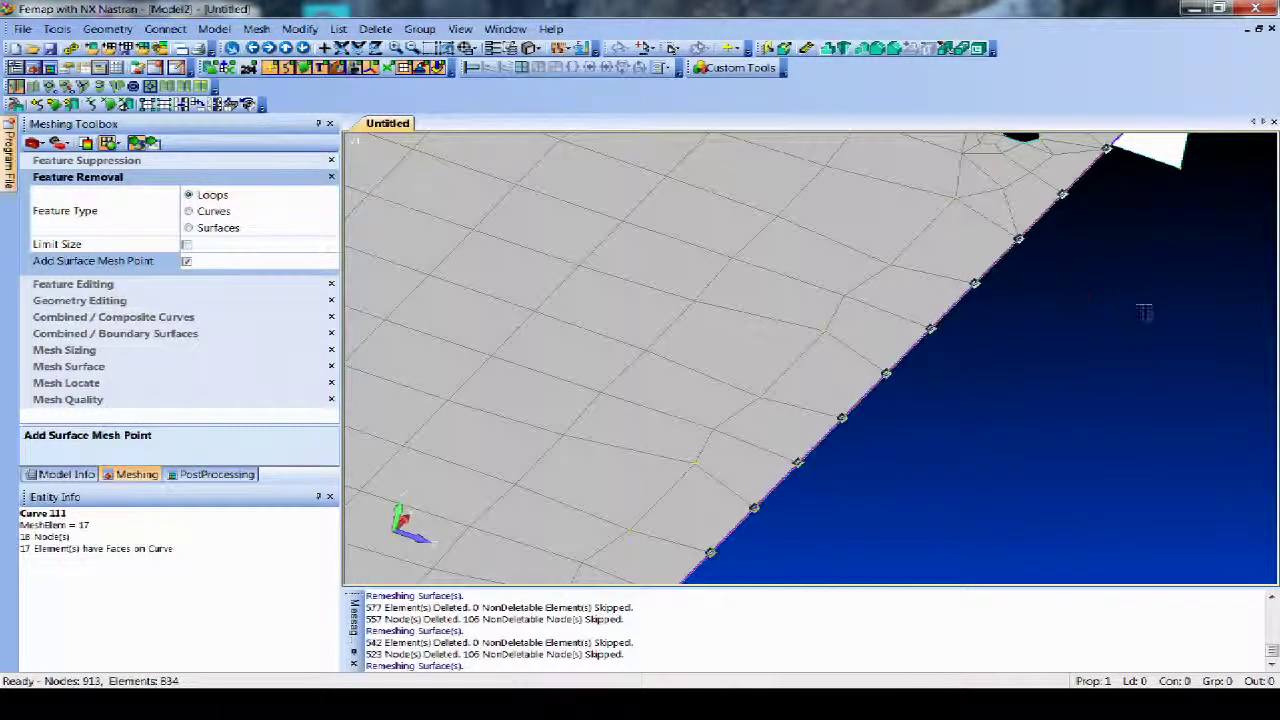
pyautogui.keyDown('ctrl'); pyautogui.moveTo(1145, 308); pyautogui.dragTo(1032, 457, button='middle'); pyautogui.keyUp('ctrl')
pyautogui.click(906, 297)
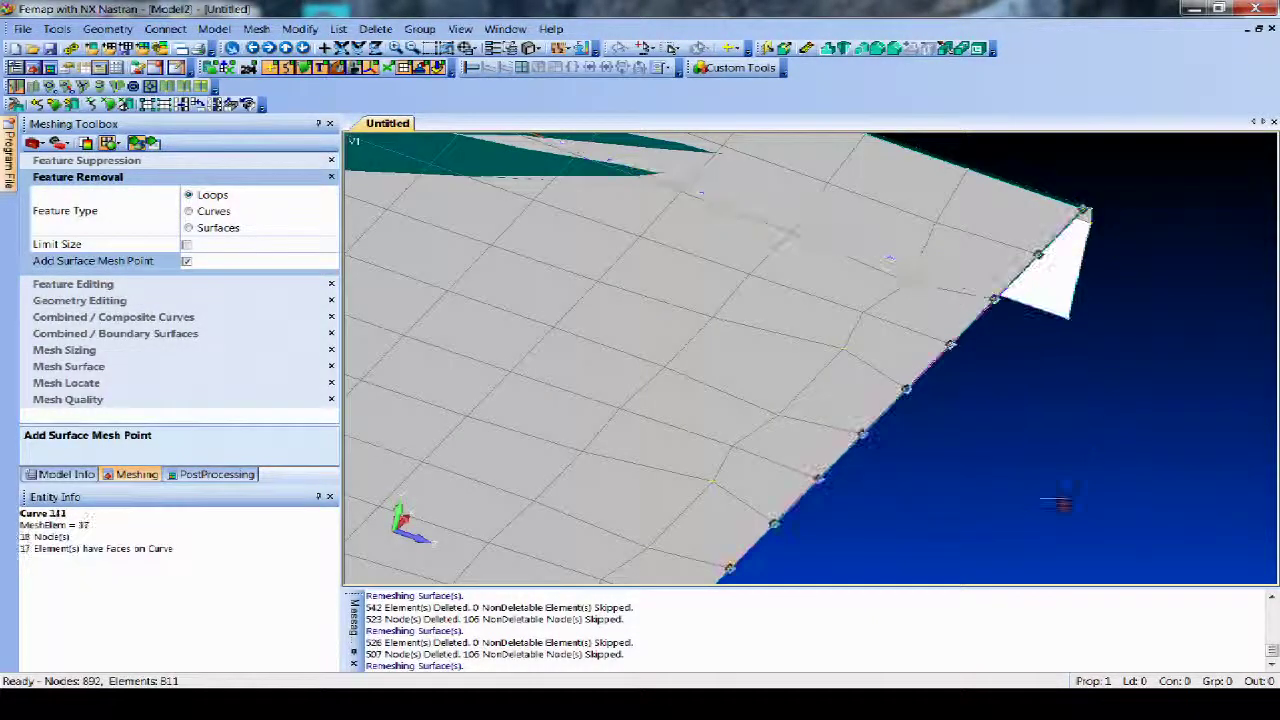
# Hide the underlying geometry to show only the elements, and examine the remeshed plate.
pyautogui.scroll(-5, 1051, 334)
pyautogui.moveTo(1012, 388); pyautogui.dragTo(991, 421, button='middle')
pyautogui.keyDown('ctrl'); pyautogui.moveTo(898, 474); pyautogui.dragTo(1203, 489, button='middle'); pyautogui.keyUp('ctrl')
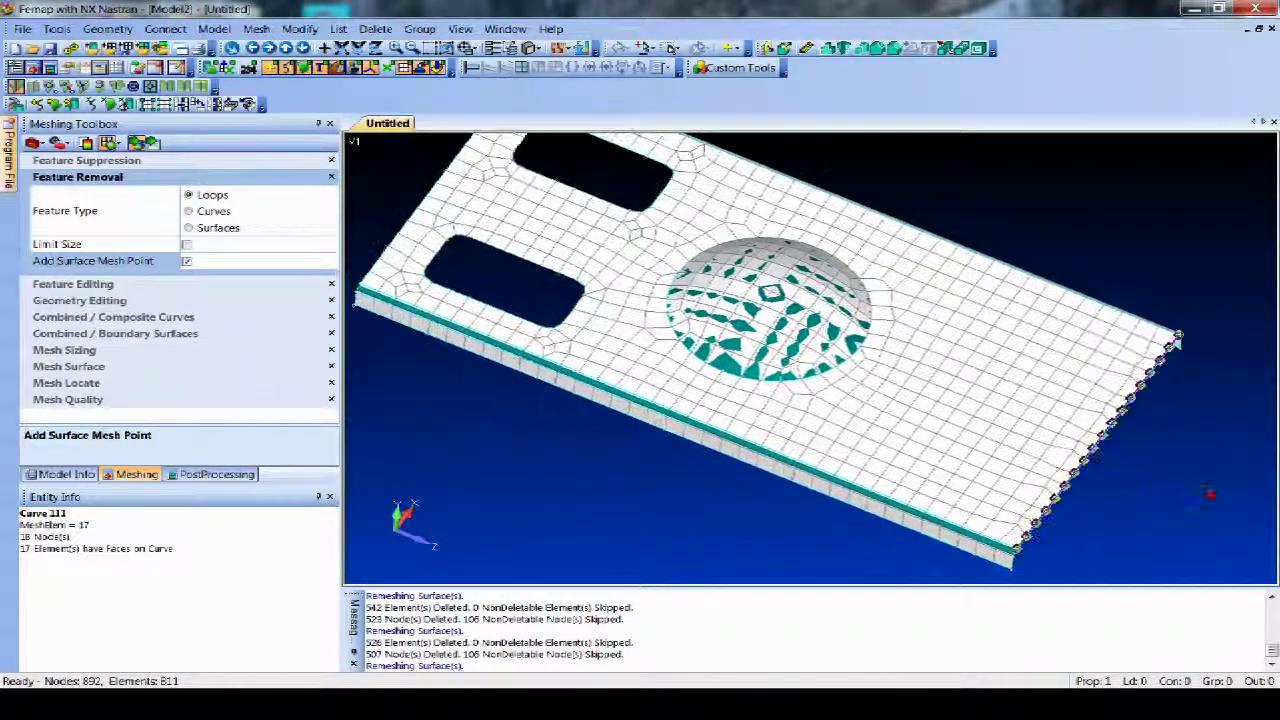
pyautogui.scroll(3, 752, 450)
pyautogui.scroll(-1, 755, 447)
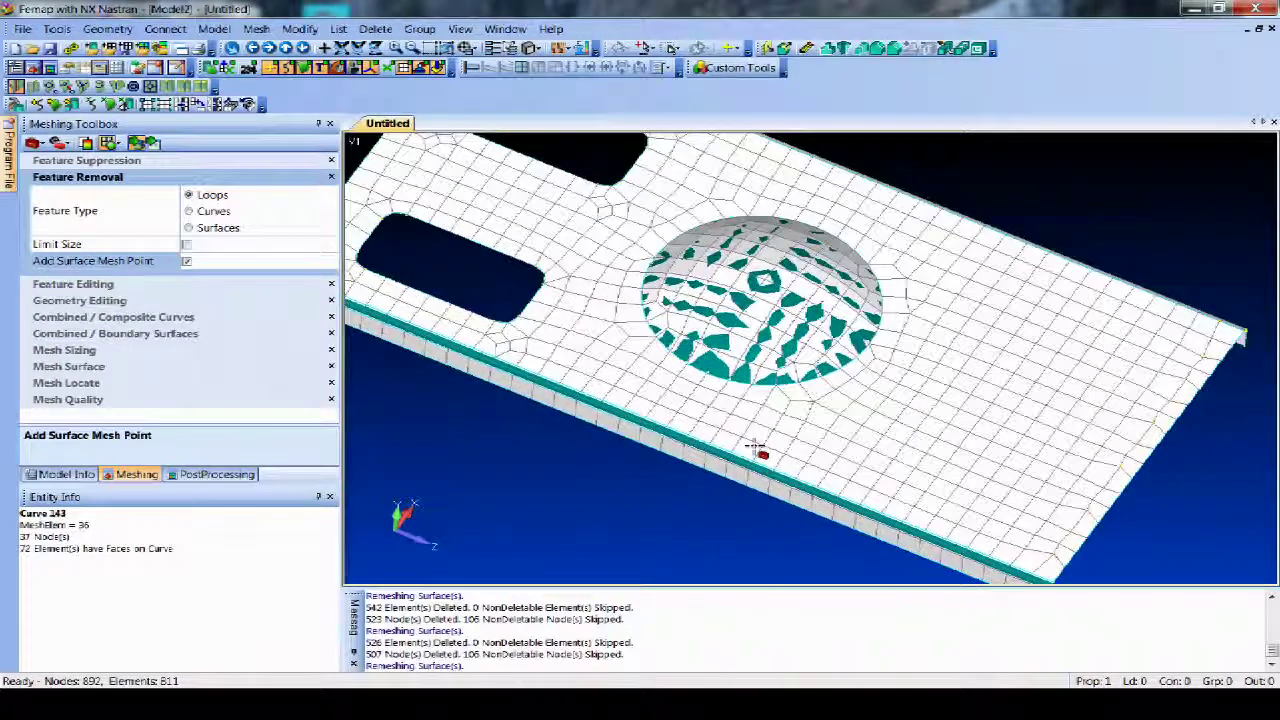
pyautogui.scroll(-4, 757, 451)
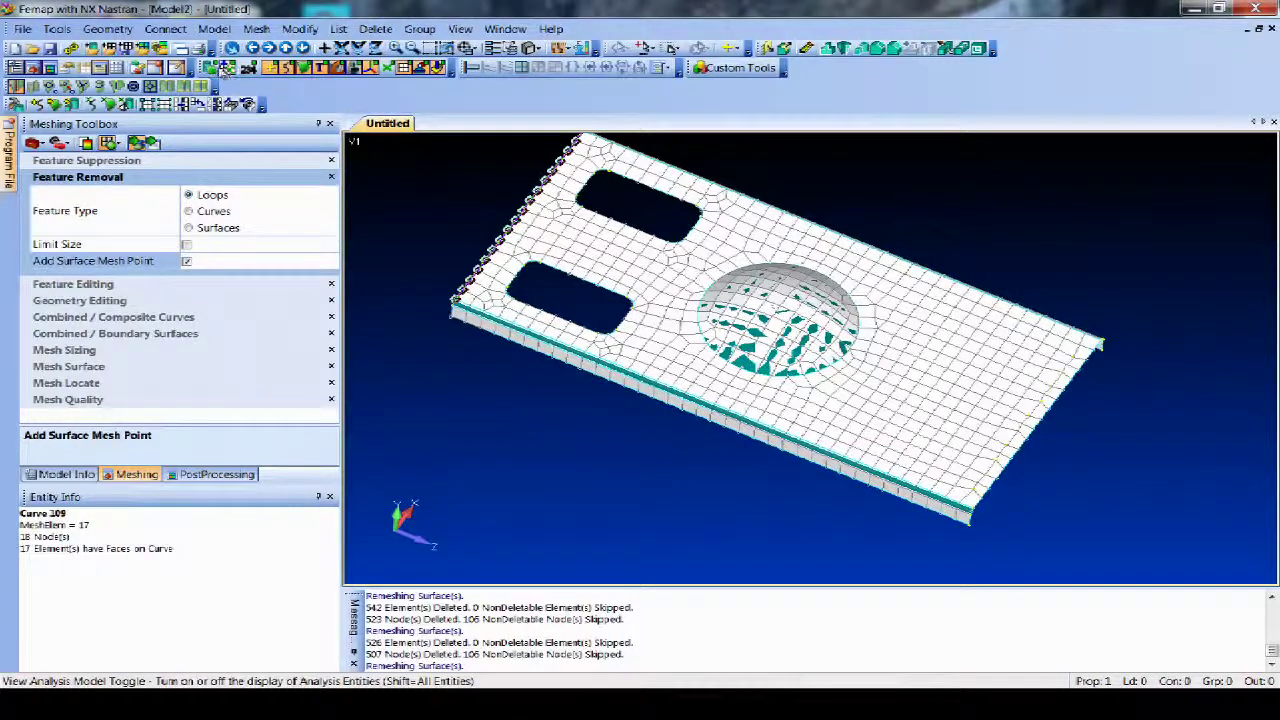
pyautogui.click(228, 68)
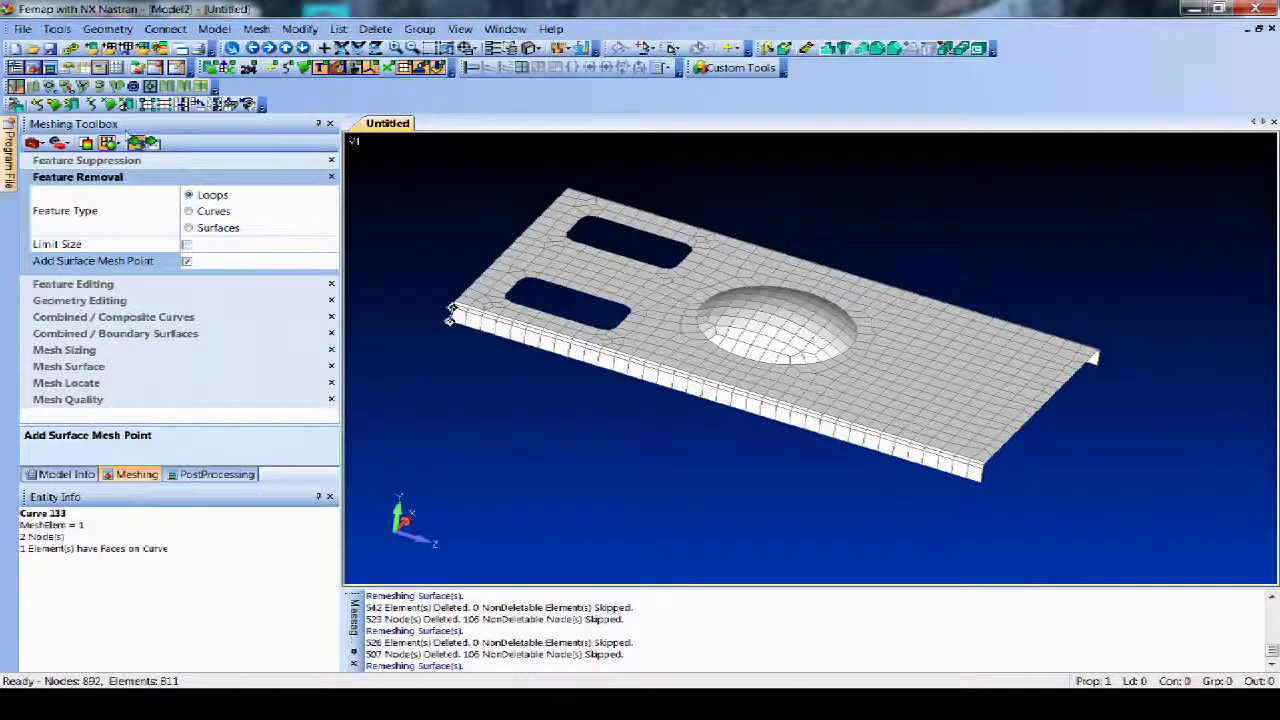
pyautogui.moveTo(583, 407); pyautogui.dragTo(611, 543, button='middle')
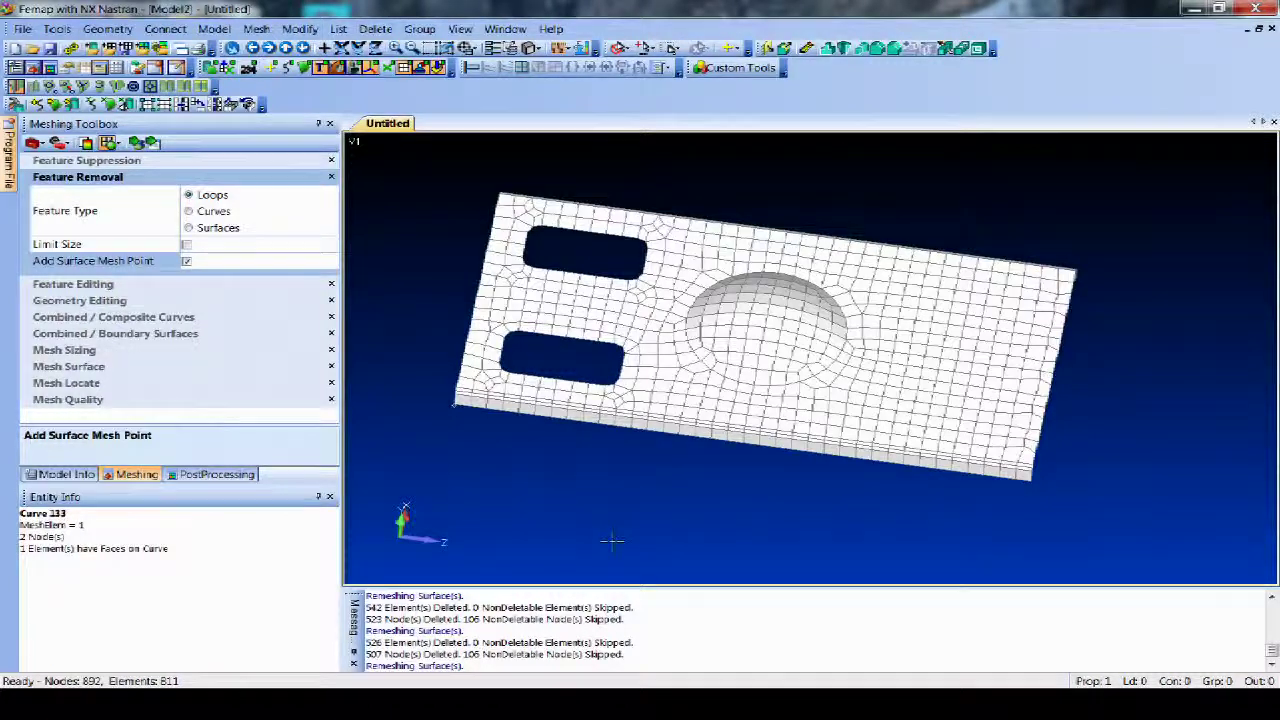